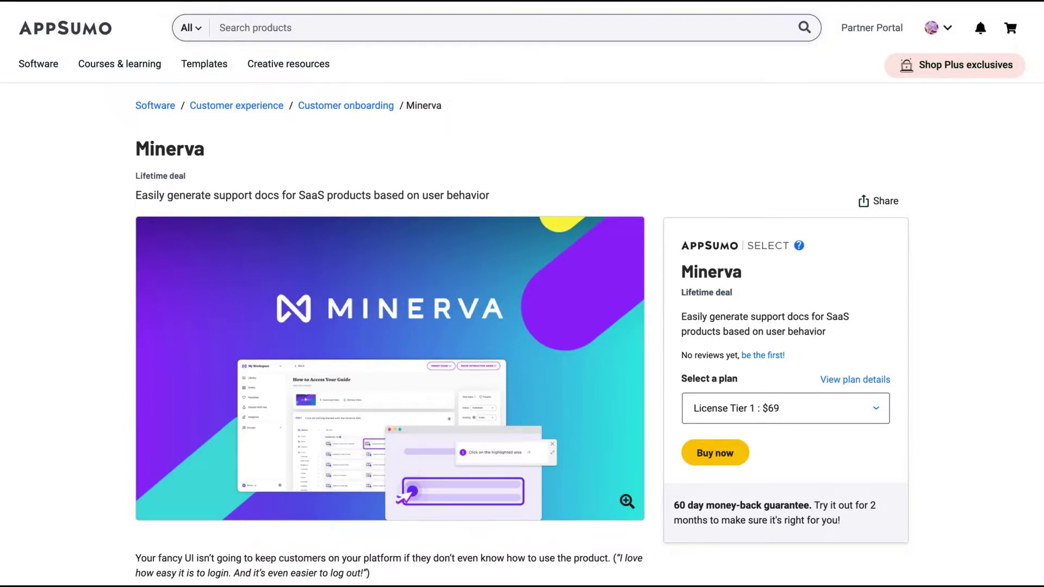
Step: Review the Minerva deal page, including the overview, plans and features, and the Tier 1 and Tier 2 license details
{"action": "scroll", "coordinate": [682, 283], "scroll_direction": "down", "scroll_amount": 3}
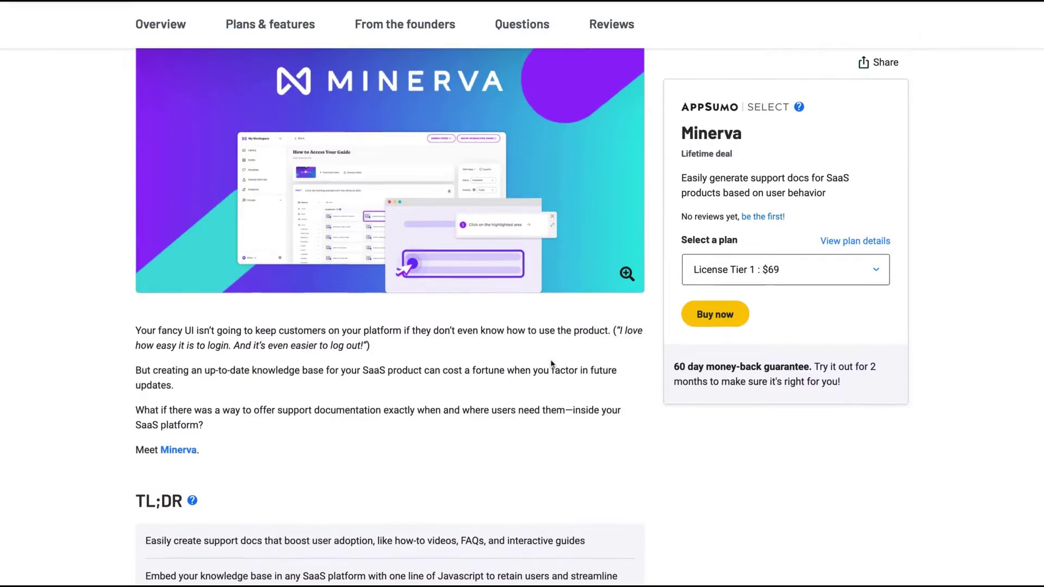
{"action": "scroll", "coordinate": [552, 361], "scroll_direction": "down", "scroll_amount": 3}
{"action": "scroll", "coordinate": [552, 361], "scroll_direction": "up", "scroll_amount": 4}
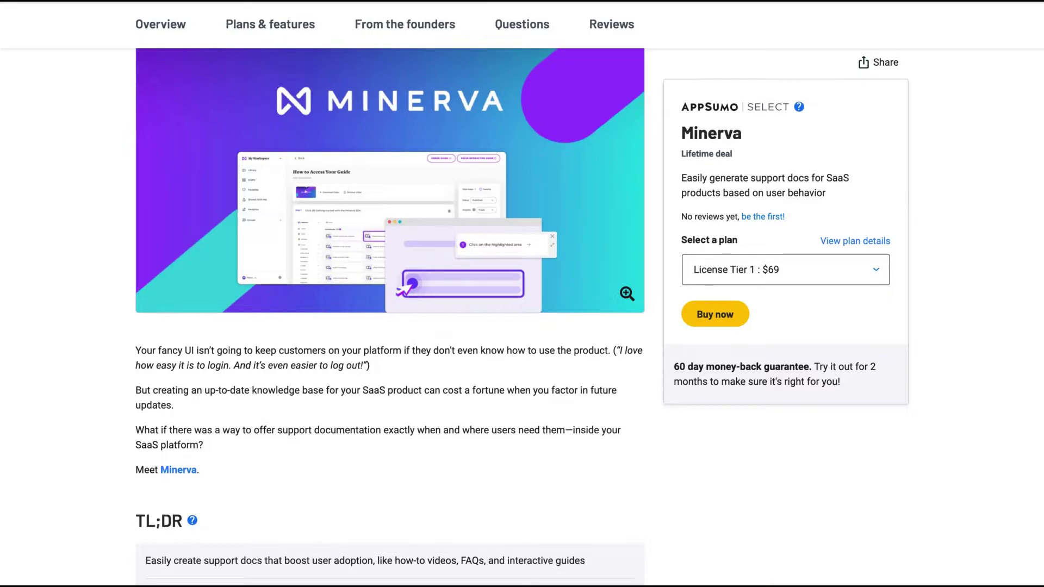
{"action": "scroll", "coordinate": [517, 431], "scroll_direction": "down", "scroll_amount": 10}
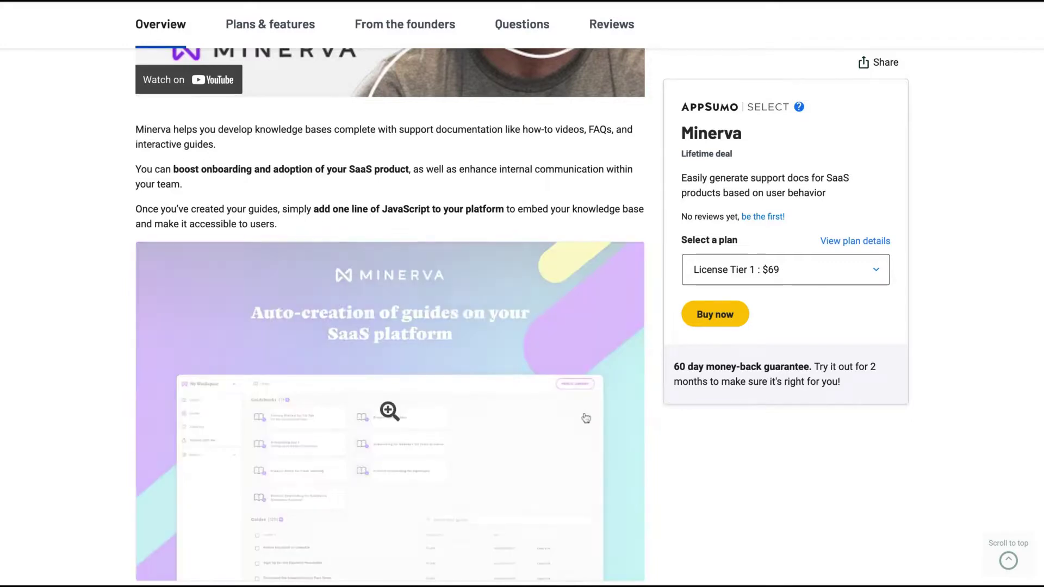
{"action": "scroll", "coordinate": [588, 418], "scroll_direction": "down", "scroll_amount": 3}
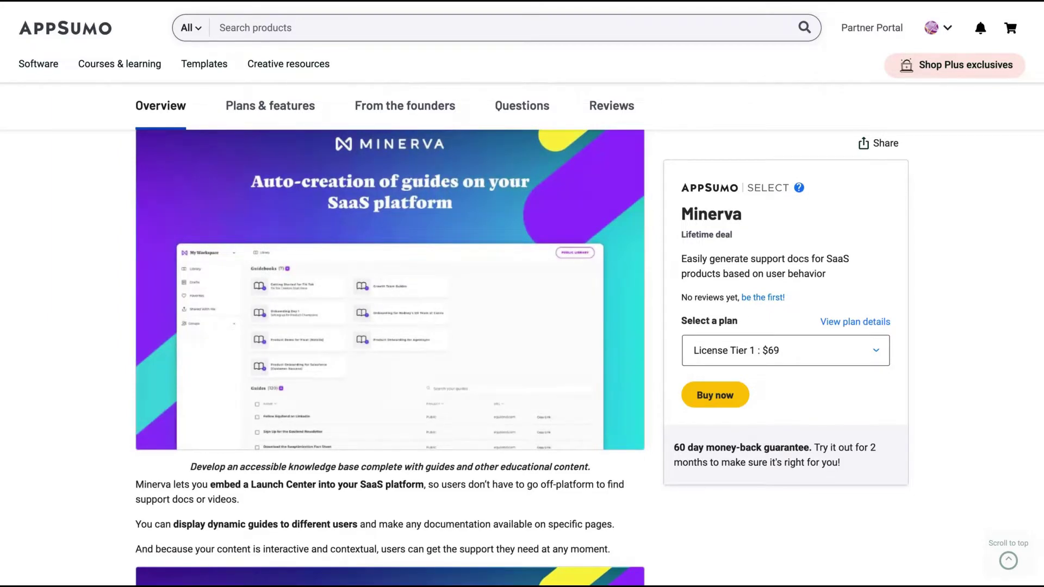
{"action": "scroll", "coordinate": [390, 315], "scroll_direction": "down", "scroll_amount": 20}
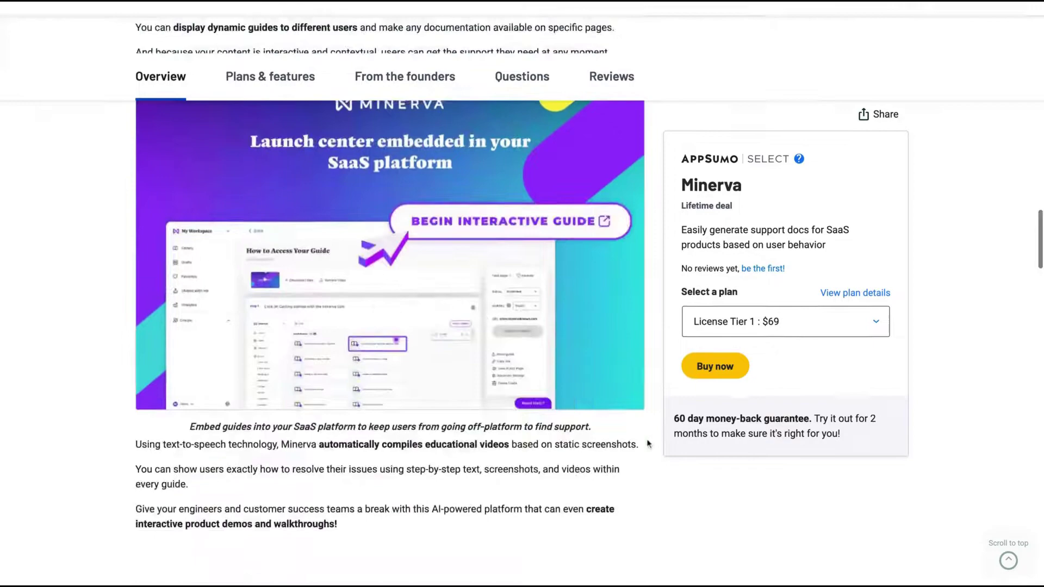
{"action": "scroll", "coordinate": [390, 316], "scroll_direction": "down", "scroll_amount": 12}
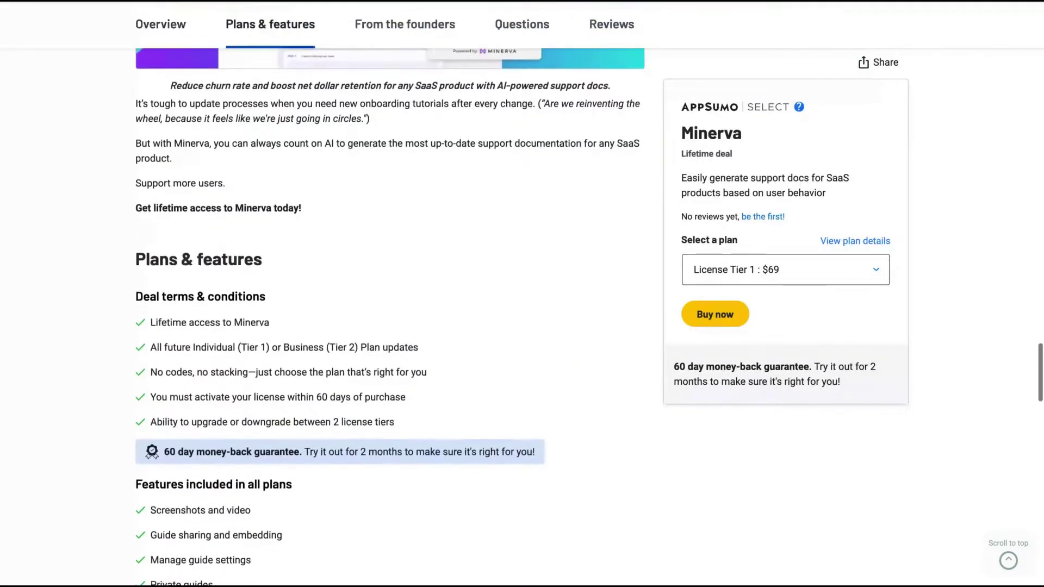
{"action": "scroll", "coordinate": [523, 316], "scroll_direction": "down", "scroll_amount": 3}
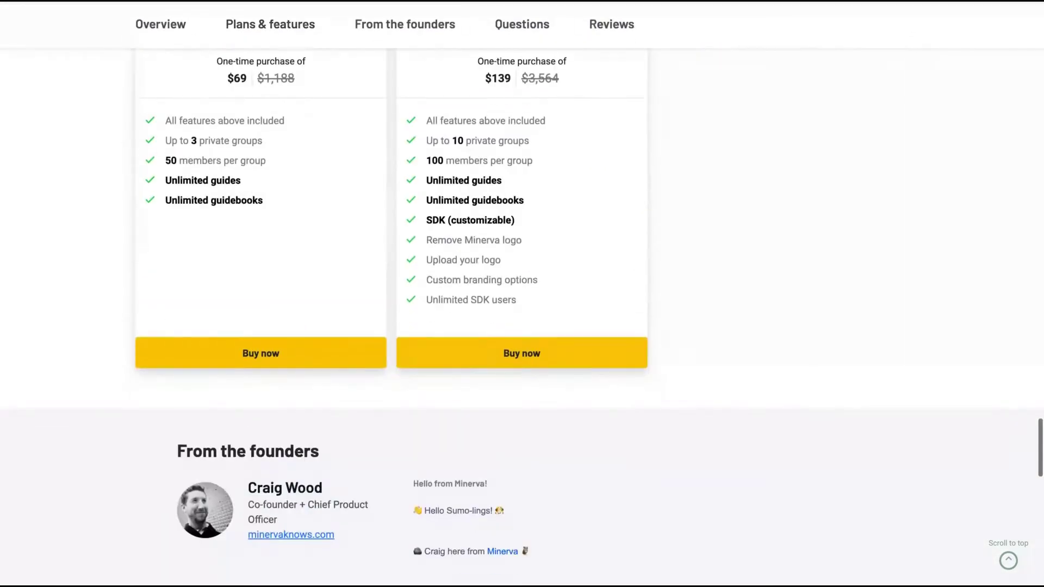
{"action": "scroll", "coordinate": [660, 447], "scroll_direction": "up", "scroll_amount": 15}
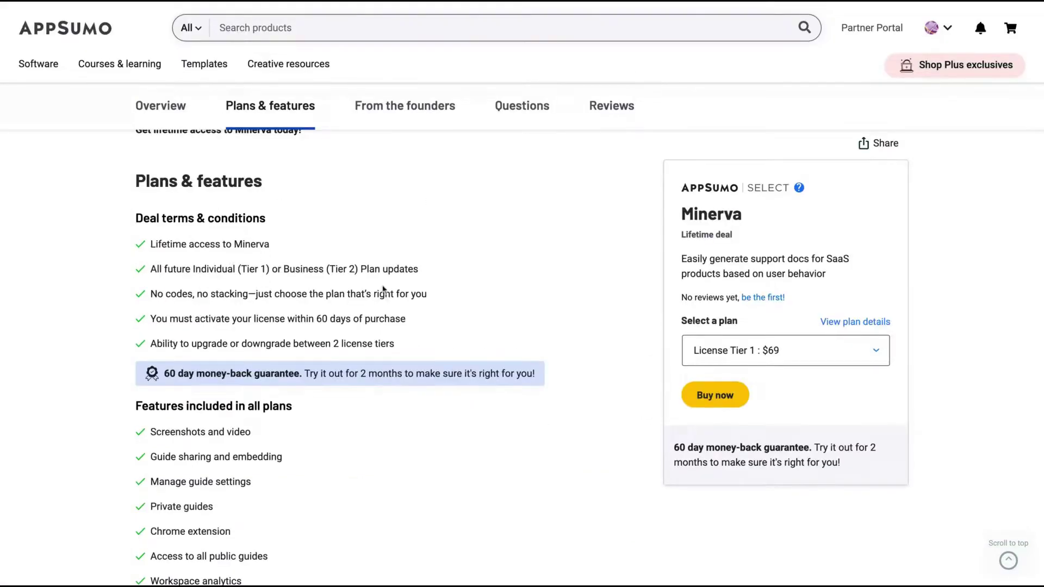
{"action": "scroll", "coordinate": [393, 368], "scroll_direction": "down", "scroll_amount": 9}
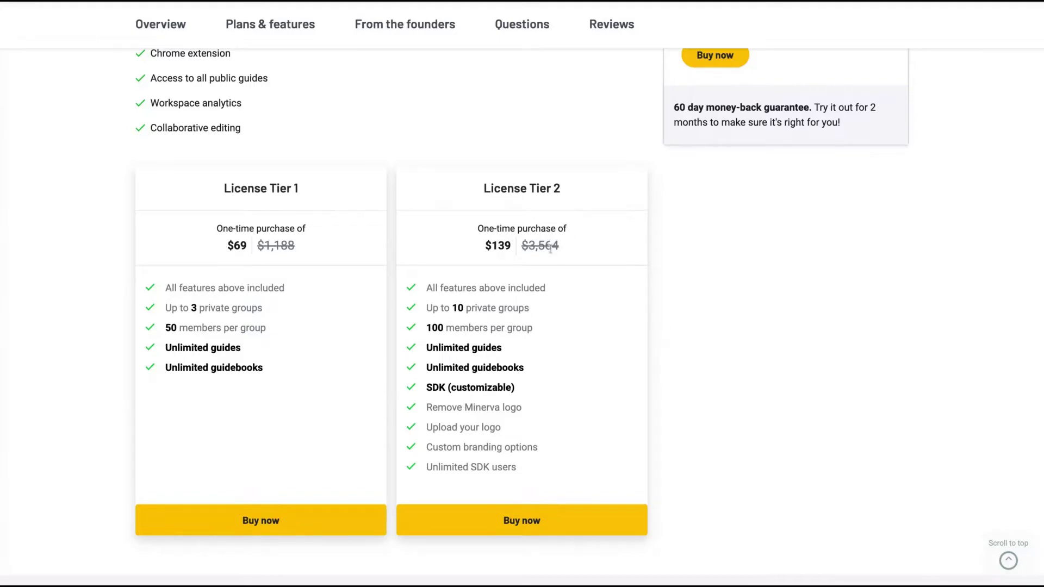
{"action": "scroll", "coordinate": [562, 266], "scroll_direction": "up", "scroll_amount": 15}
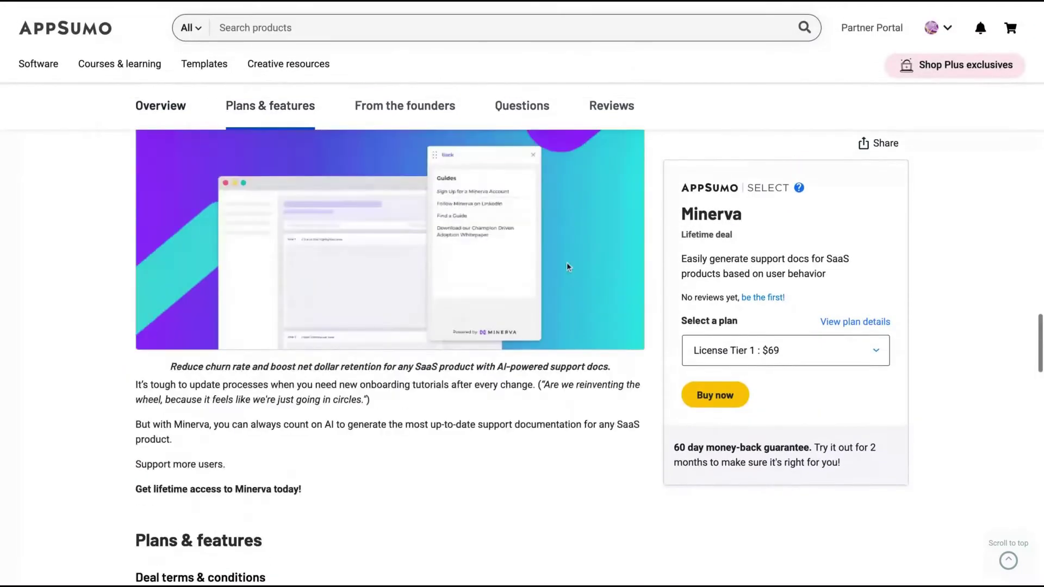
{"action": "scroll", "coordinate": [568, 267], "scroll_direction": "up", "scroll_amount": 20}
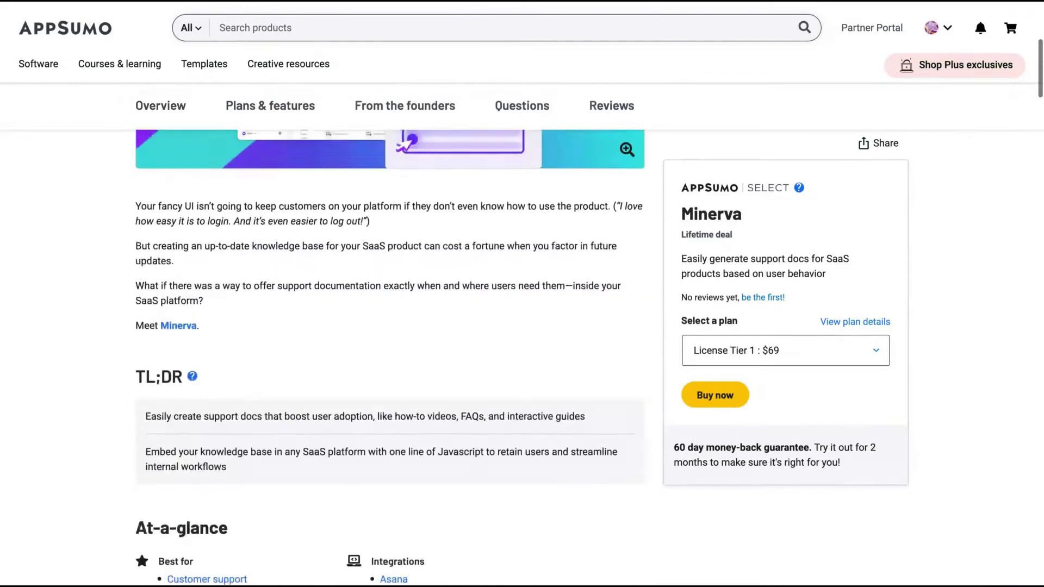
{"action": "scroll", "coordinate": [371, 283], "scroll_direction": "up", "scroll_amount": 2}
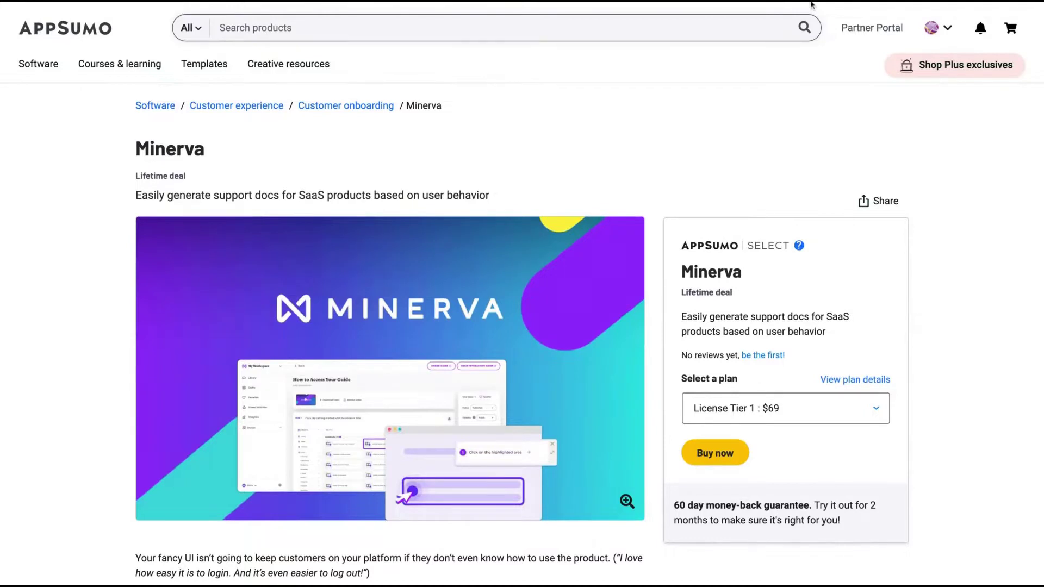
Step: Start recording a new guide on the AppSumo Minerva deal page with the Minerva extension
{"action": "left_click", "coordinate": [811, 5]}
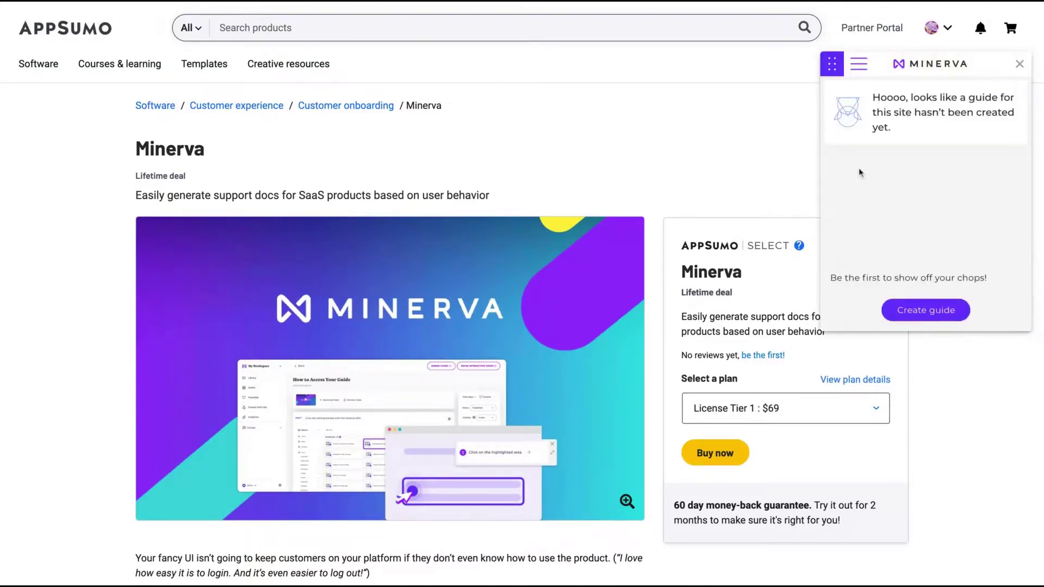
{"action": "left_click", "coordinate": [914, 310]}
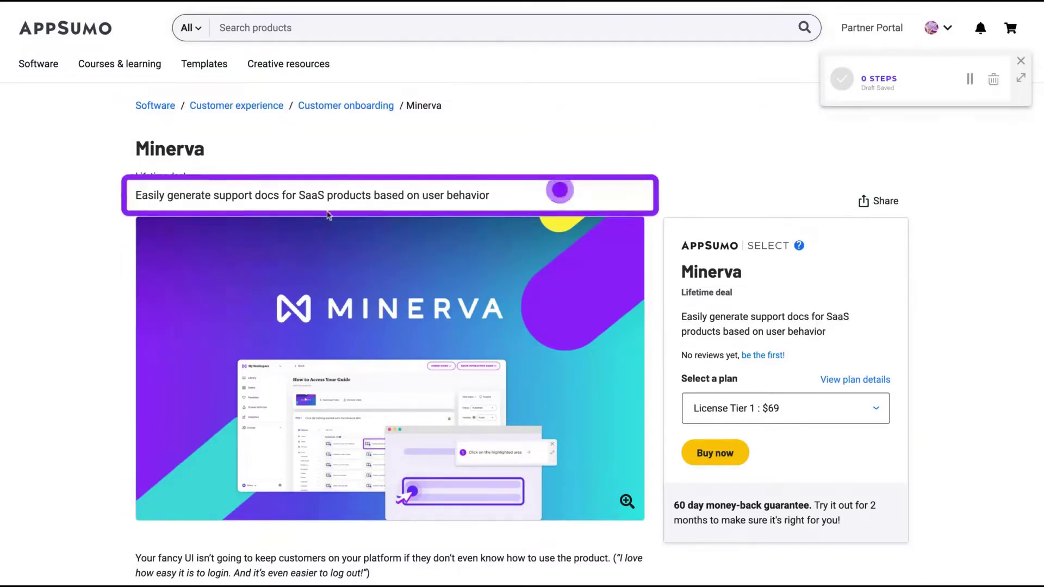
{"action": "scroll", "coordinate": [326, 261], "scroll_direction": "down", "scroll_amount": 2}
{"action": "scroll", "coordinate": [322, 304], "scroll_direction": "up", "scroll_amount": 1}
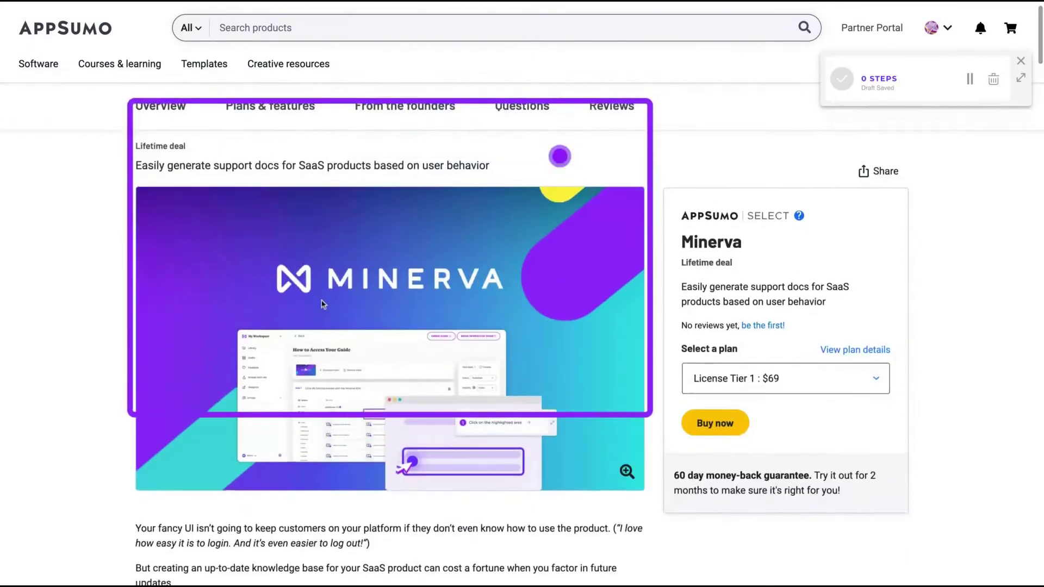
{"action": "scroll", "coordinate": [322, 304], "scroll_direction": "up", "scroll_amount": 1}
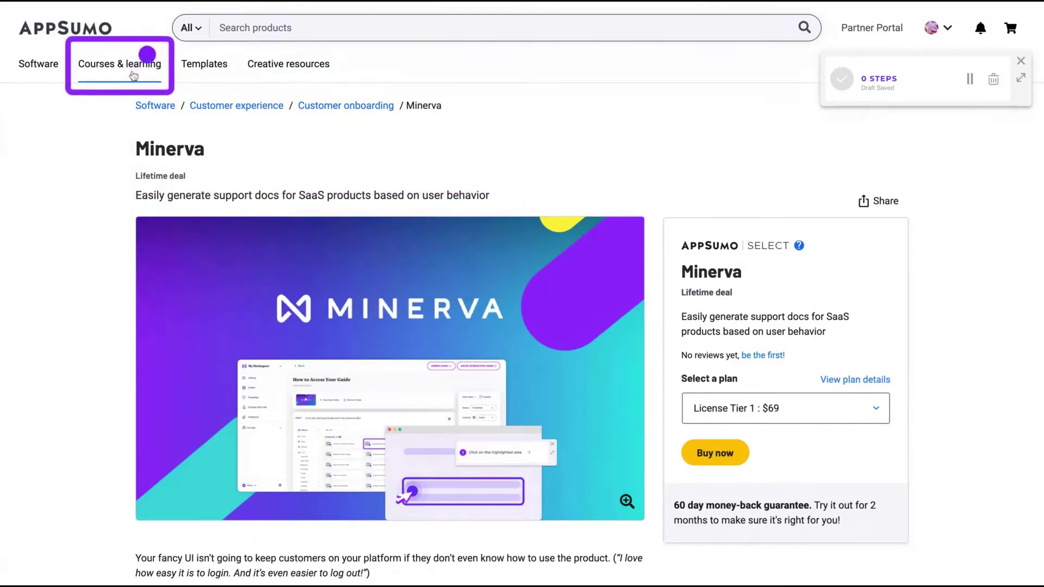
Step: Record guide steps by browsing Courses & learning, opening the How to Make a $1,000 a Month Business Course, and selecting its page content
{"action": "left_click", "coordinate": [98, 70]}
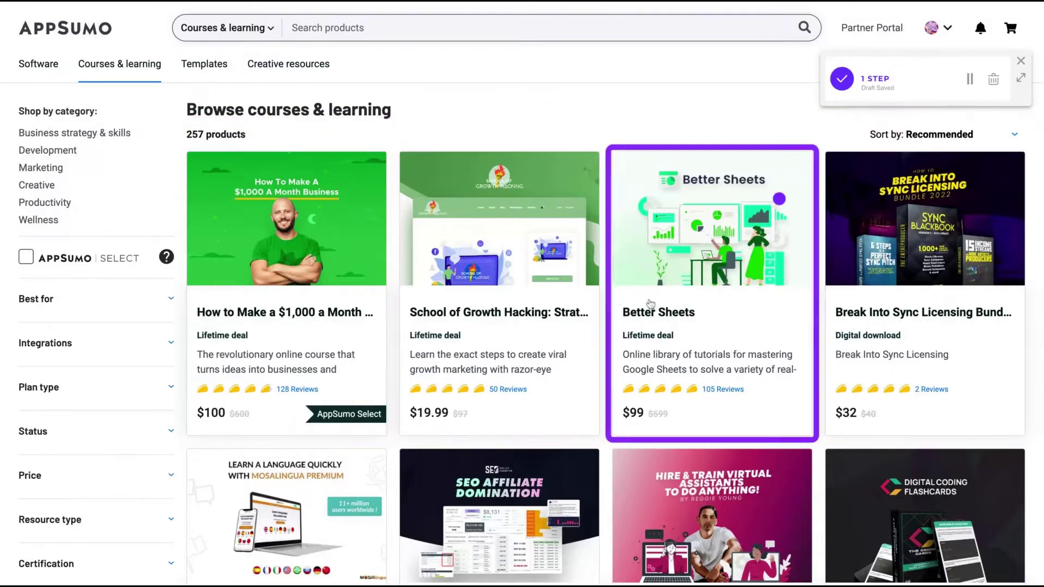
{"action": "scroll", "coordinate": [650, 303], "scroll_direction": "down", "scroll_amount": 5}
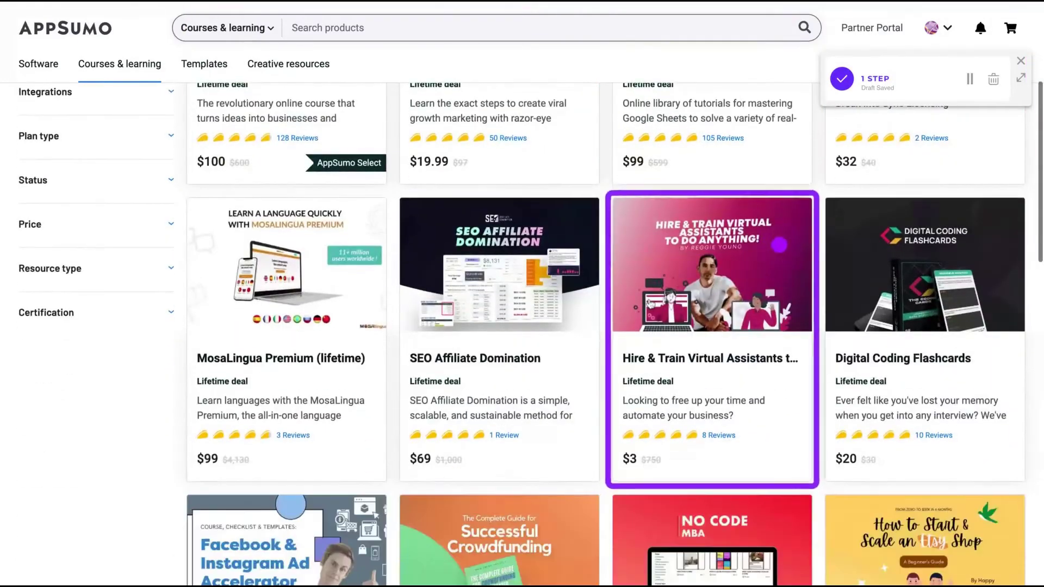
{"action": "scroll", "coordinate": [651, 303], "scroll_direction": "up", "scroll_amount": 5}
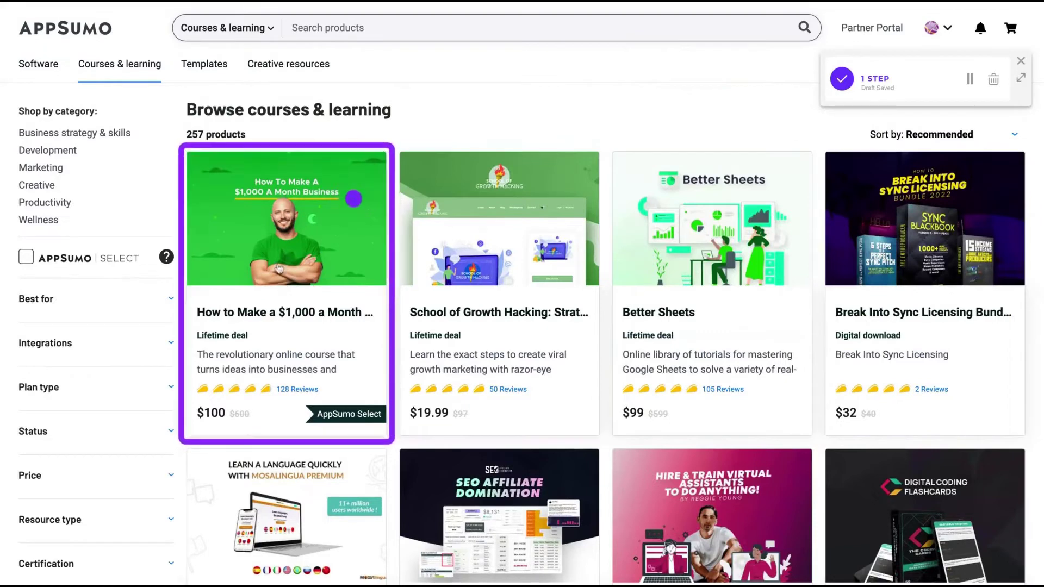
{"action": "left_click", "coordinate": [325, 213]}
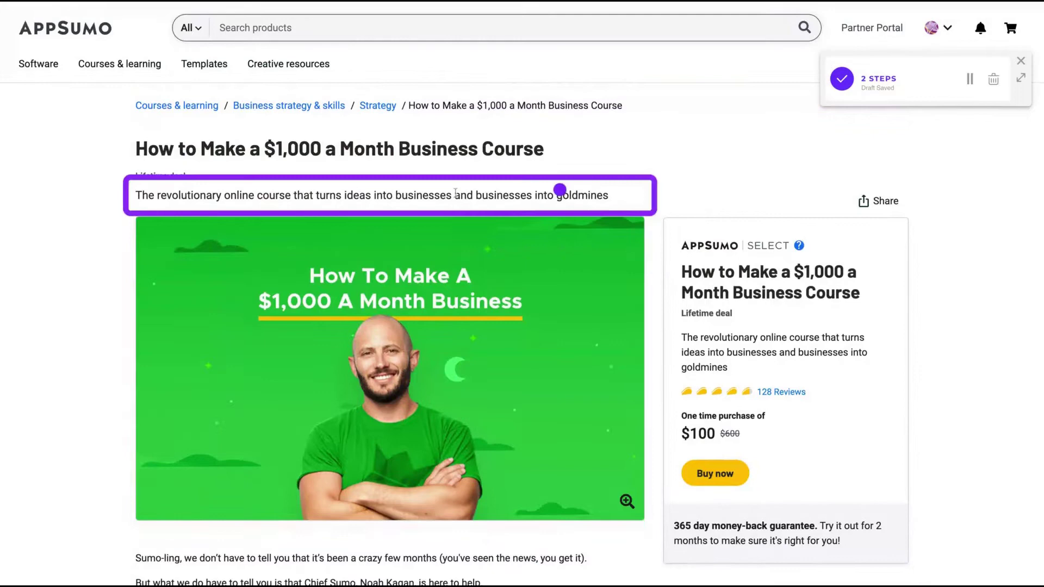
{"action": "left_click", "coordinate": [660, 131]}
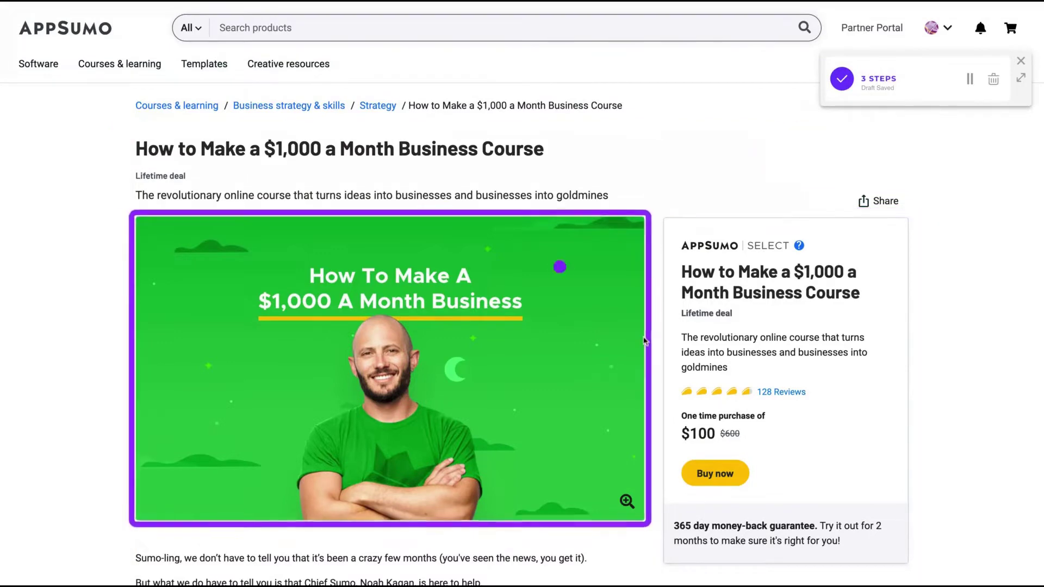
Step: Record the course's featured image as the last guide step and finish the paused recording
{"action": "scroll", "coordinate": [645, 341], "scroll_direction": "down", "scroll_amount": 1}
{"action": "left_click", "coordinate": [970, 79]}
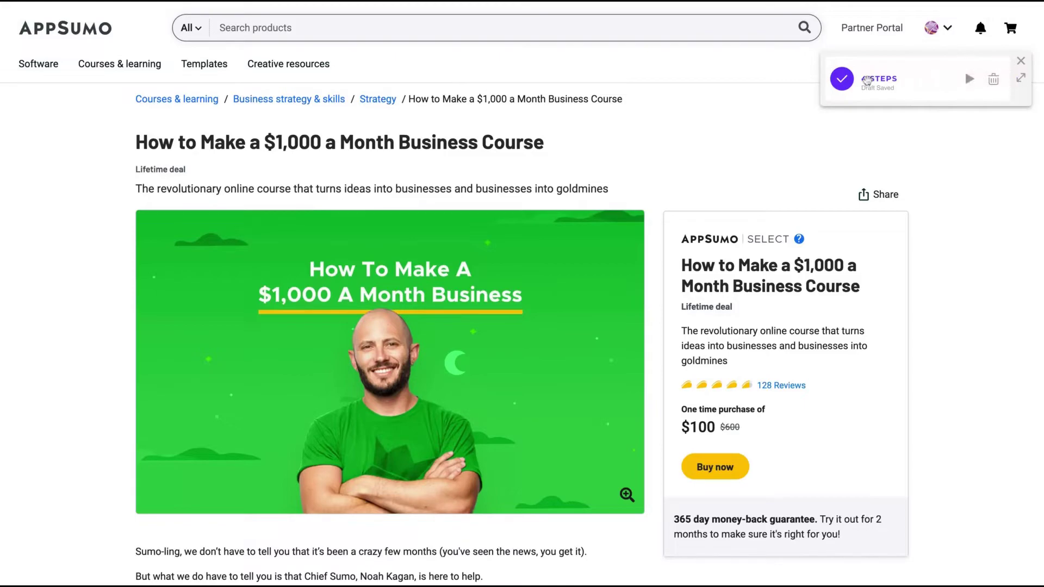
{"action": "left_click", "coordinate": [842, 79]}
Step: Review the recorded steps and screenshots of the generated guide in the workspace
{"action": "scroll", "coordinate": [653, 317], "scroll_direction": "down", "scroll_amount": 2}
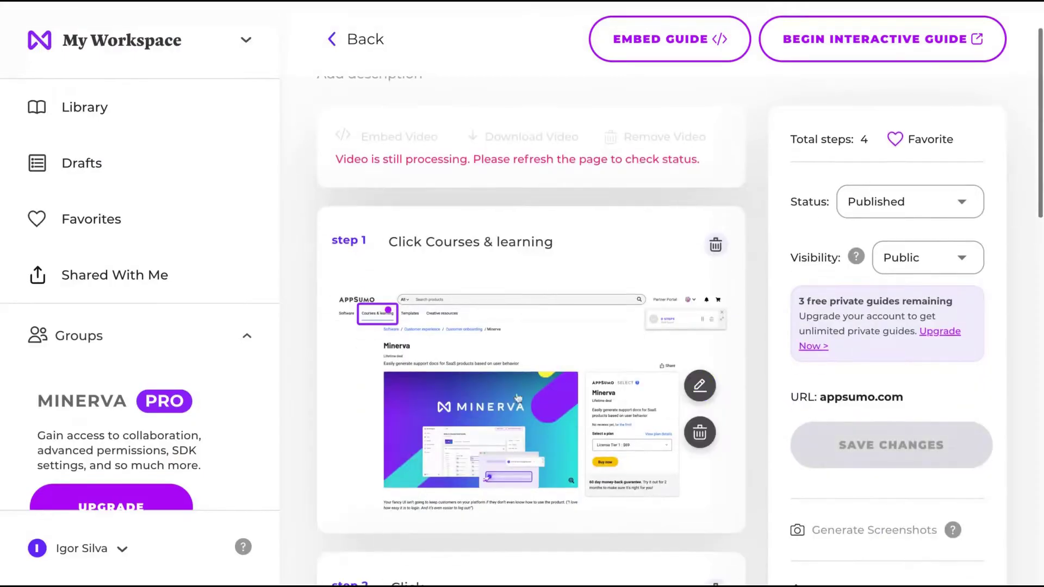
{"action": "scroll", "coordinate": [541, 287], "scroll_direction": "down", "scroll_amount": 3}
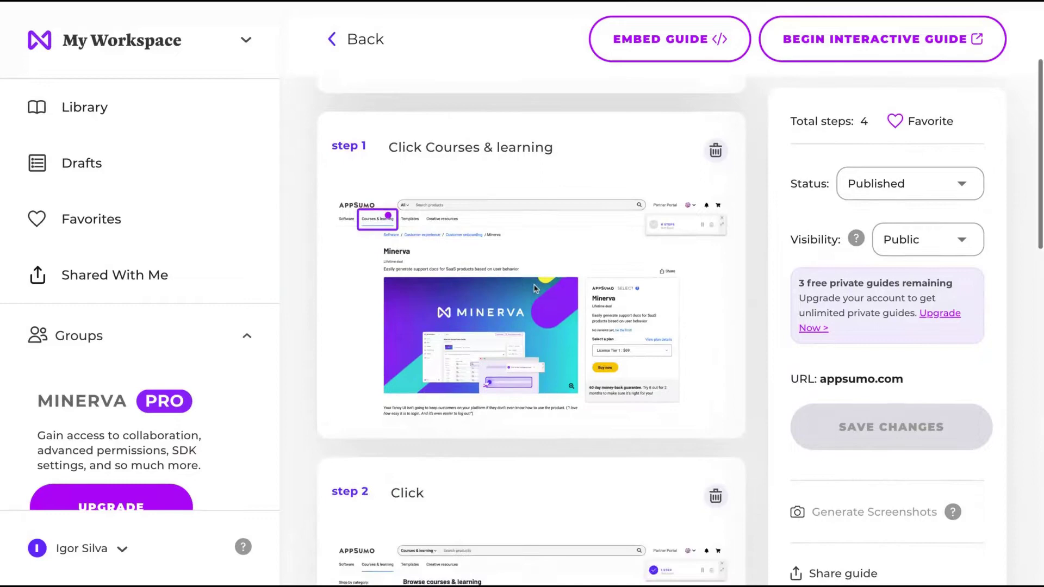
{"action": "scroll", "coordinate": [395, 268], "scroll_direction": "down", "scroll_amount": 4}
{"action": "scroll", "coordinate": [394, 268], "scroll_direction": "down", "scroll_amount": 8}
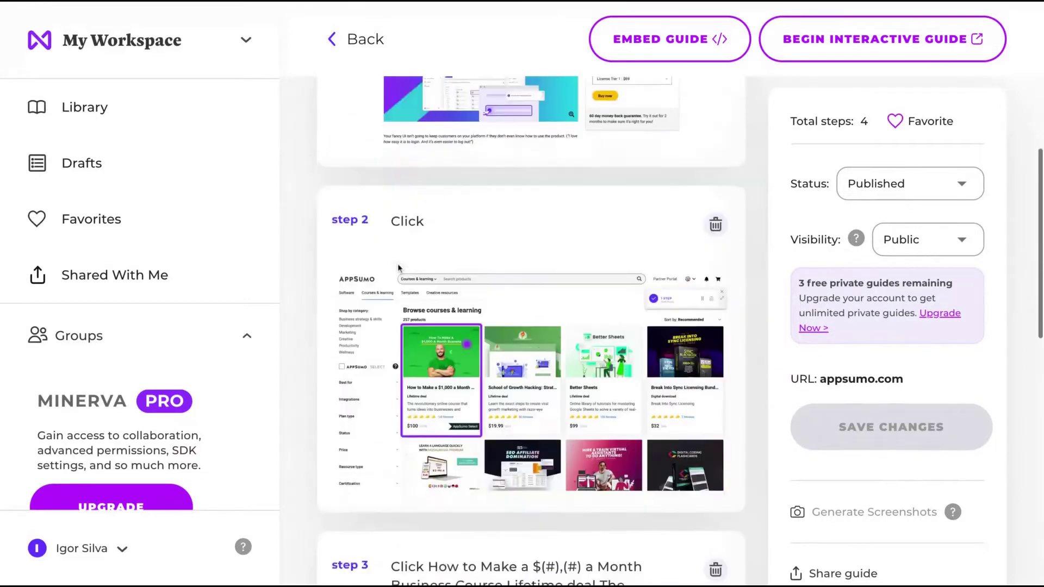
{"action": "scroll", "coordinate": [565, 363], "scroll_direction": "down", "scroll_amount": 7}
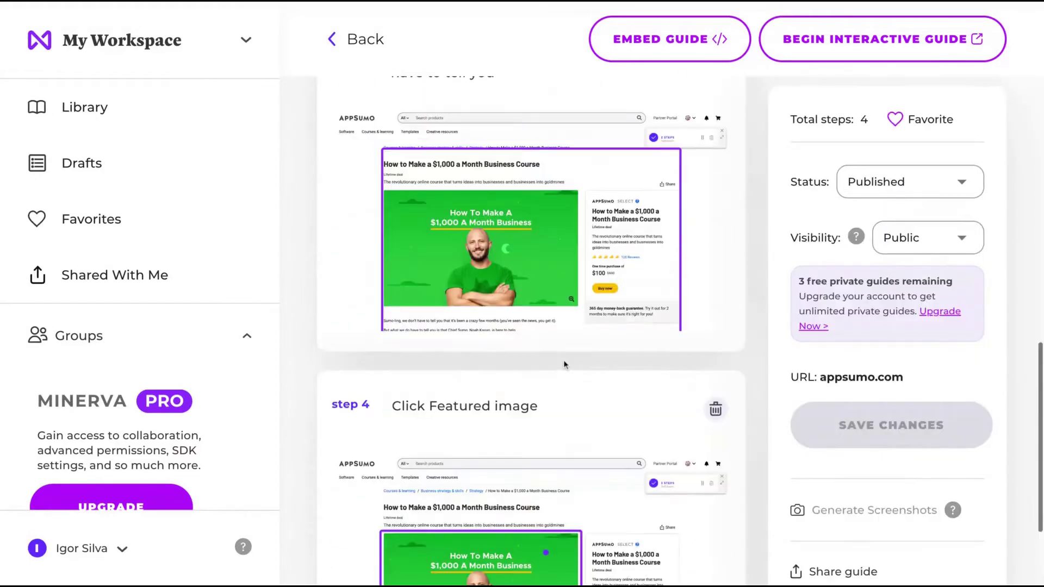
{"action": "scroll", "coordinate": [564, 365], "scroll_direction": "up", "scroll_amount": 2}
{"action": "scroll", "coordinate": [564, 363], "scroll_direction": "up", "scroll_amount": 2}
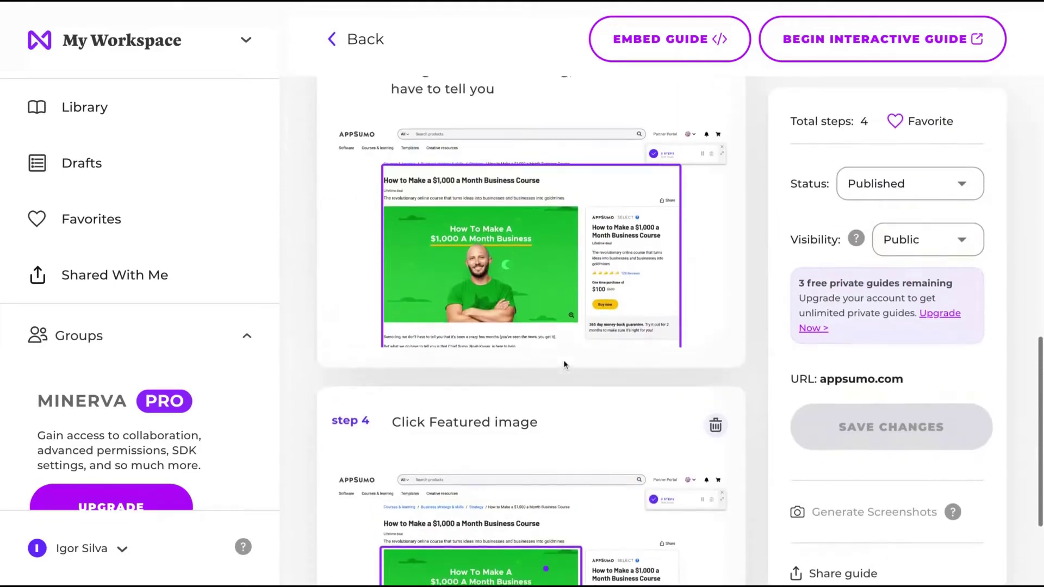
Step: Delete the "Click Featured image" step from the guide
{"action": "scroll", "coordinate": [564, 363], "scroll_direction": "down", "scroll_amount": 5}
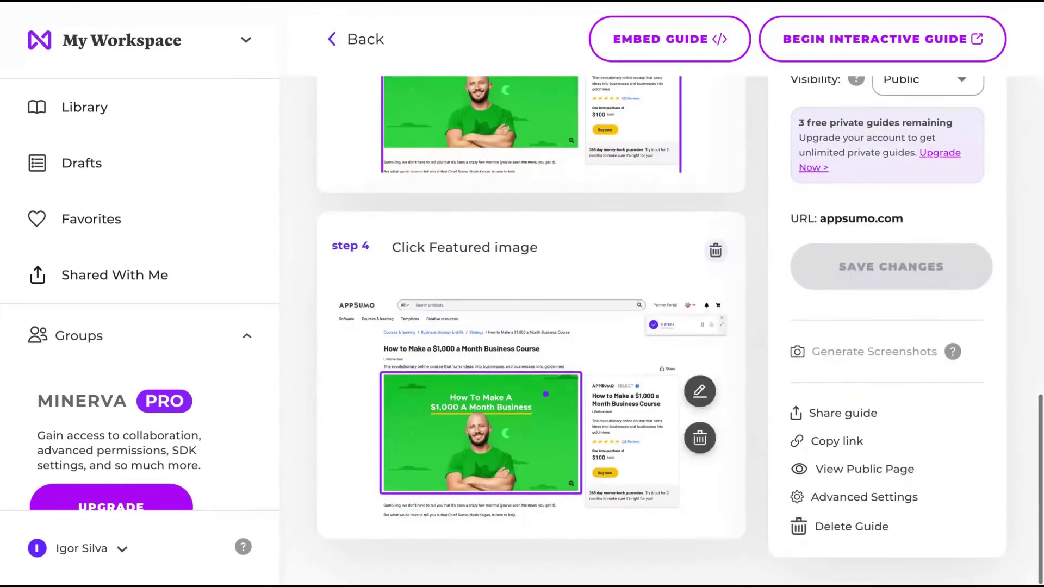
{"action": "left_click", "coordinate": [714, 250]}
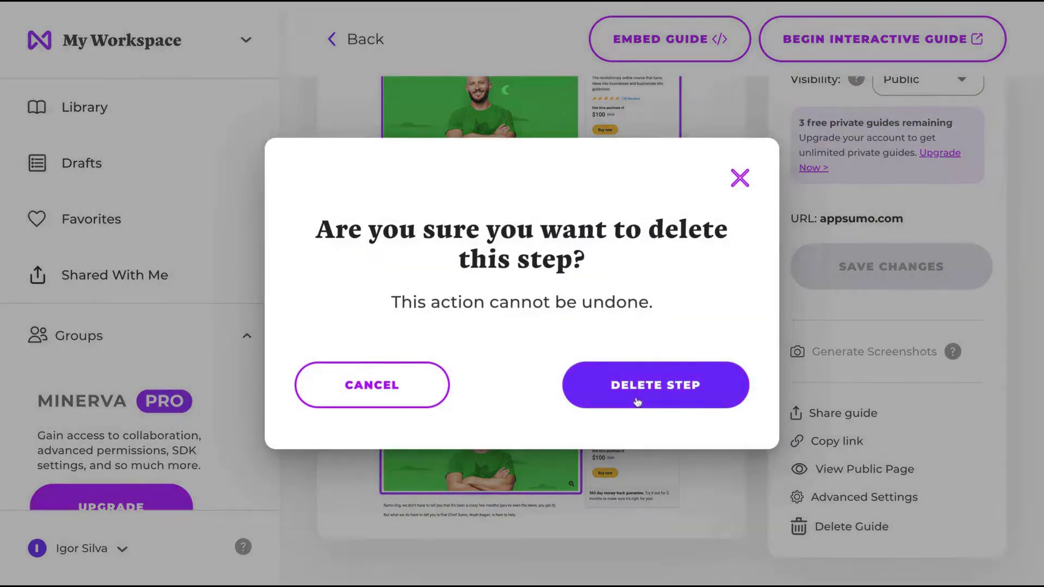
{"action": "left_click", "coordinate": [638, 401]}
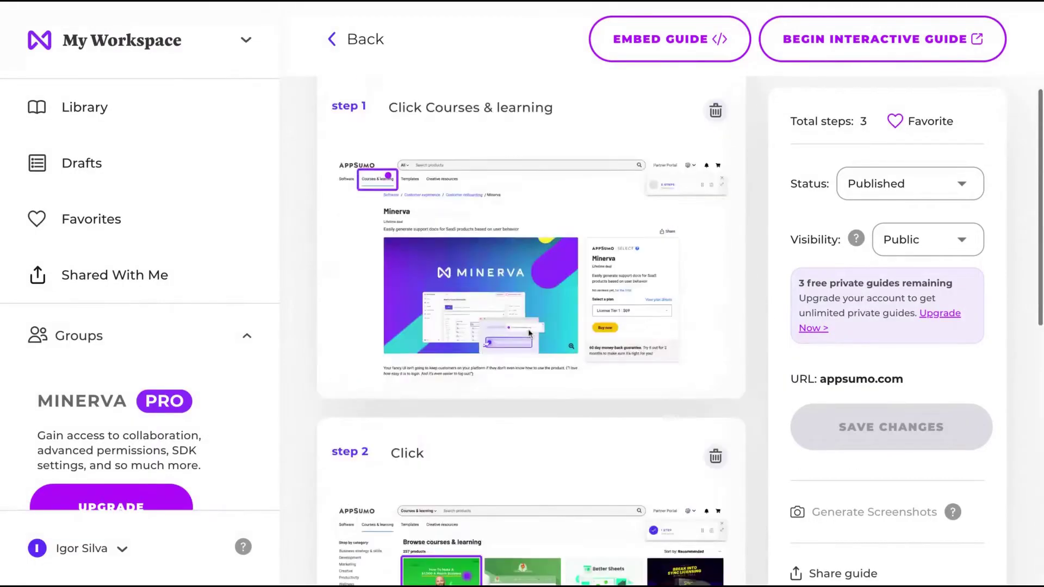
Step: Check the guide's available status and visibility options without changing either setting
{"action": "scroll", "coordinate": [847, 351], "scroll_direction": "down", "scroll_amount": 2}
{"action": "scroll", "coordinate": [847, 351], "scroll_direction": "down", "scroll_amount": 3}
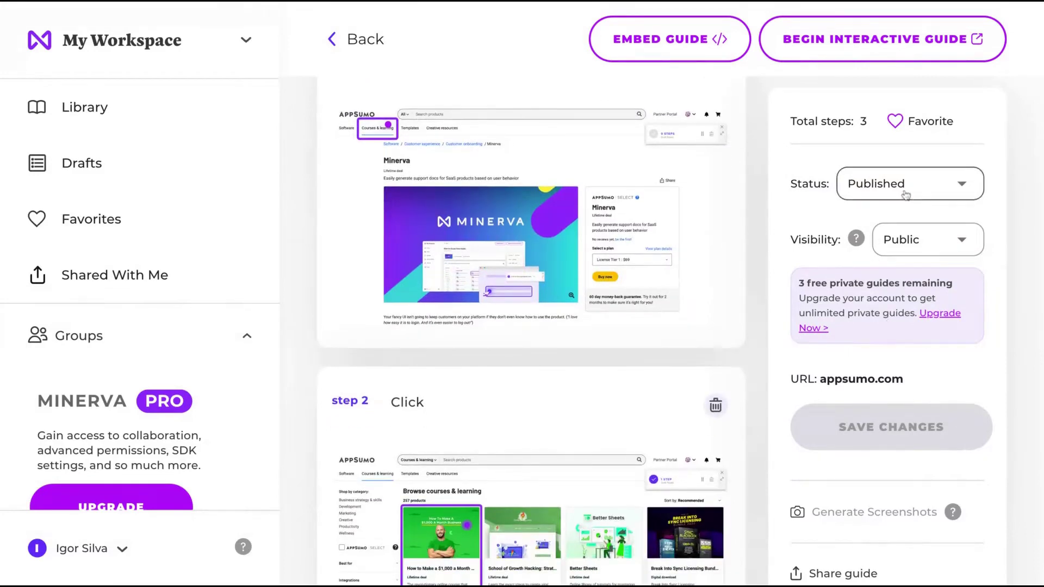
{"action": "left_click", "coordinate": [904, 192]}
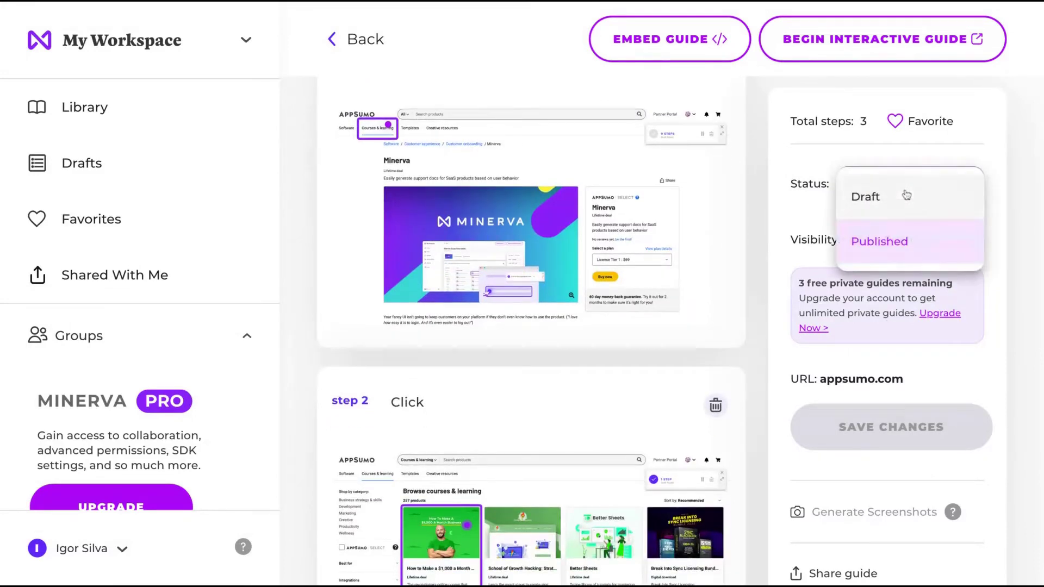
{"action": "left_click", "coordinate": [771, 212]}
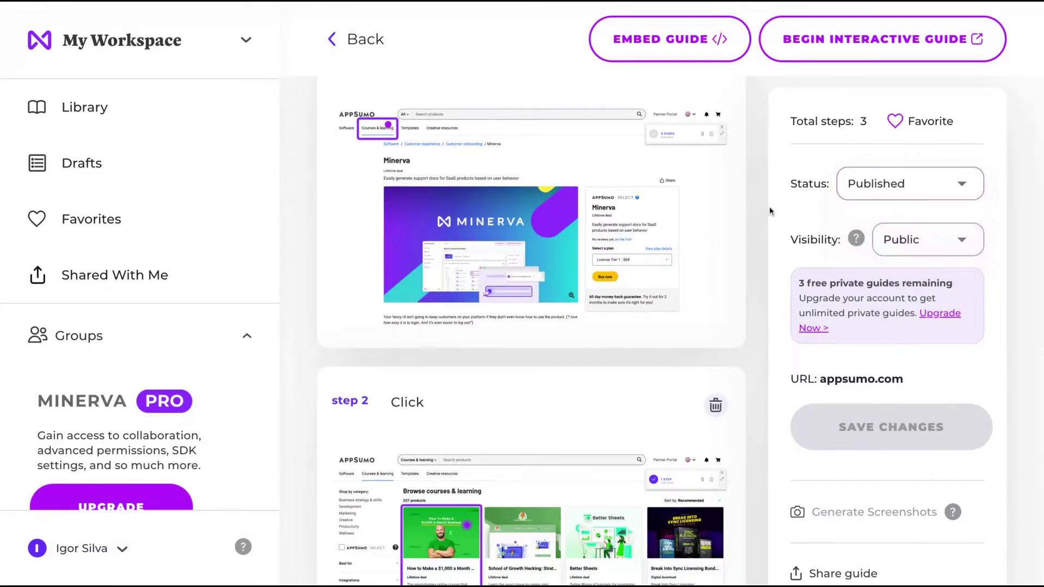
{"action": "left_click", "coordinate": [913, 241]}
{"action": "left_click", "coordinate": [781, 237]}
Step: View the guide's public page
{"action": "scroll", "coordinate": [785, 431], "scroll_direction": "down", "scroll_amount": 10}
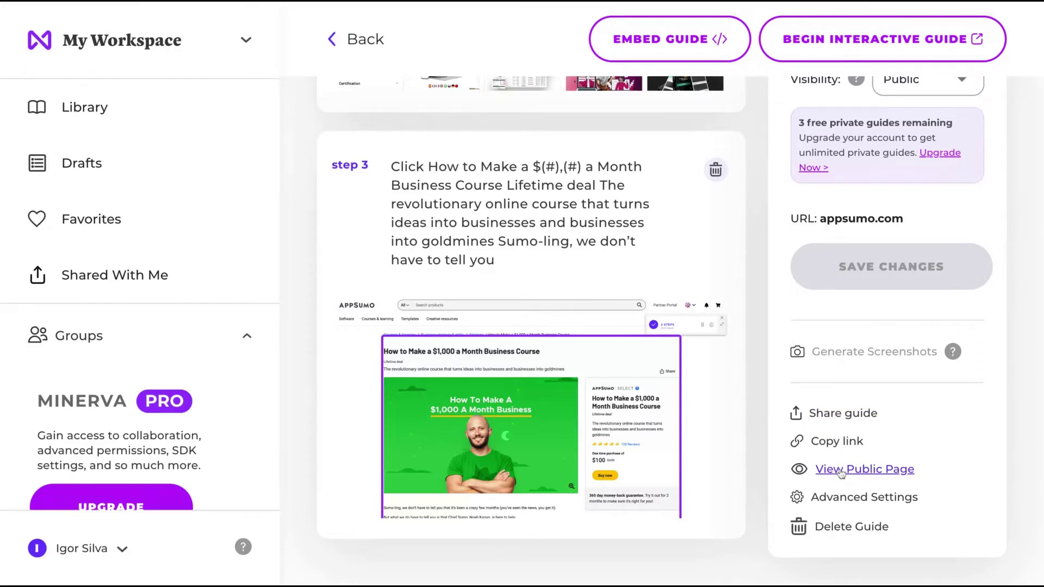
{"action": "left_click", "coordinate": [865, 470]}
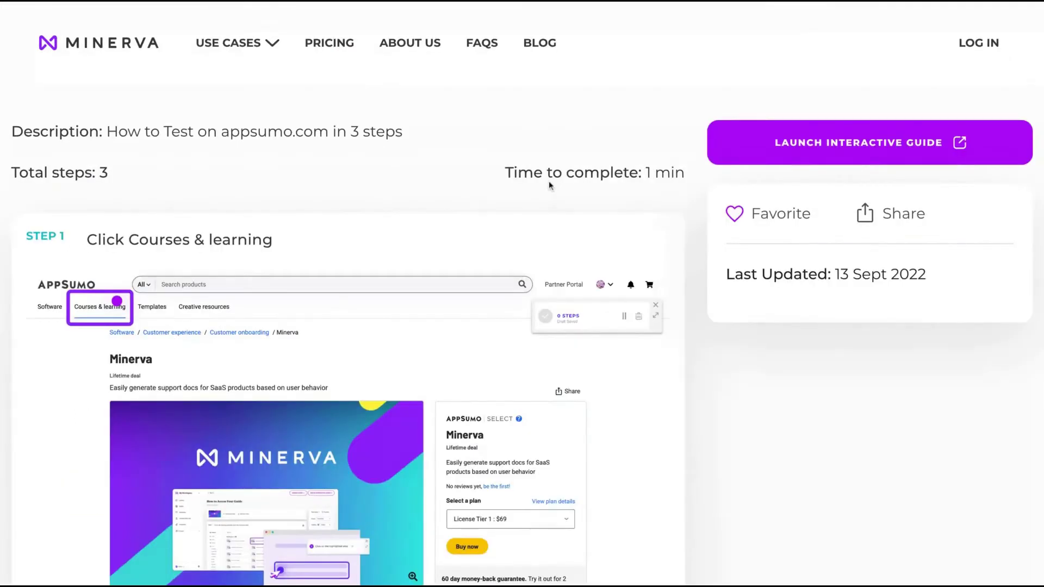
Step: Examine the description, step total and completion time on the guide's public page
{"action": "scroll", "coordinate": [550, 181], "scroll_direction": "down", "scroll_amount": 3}
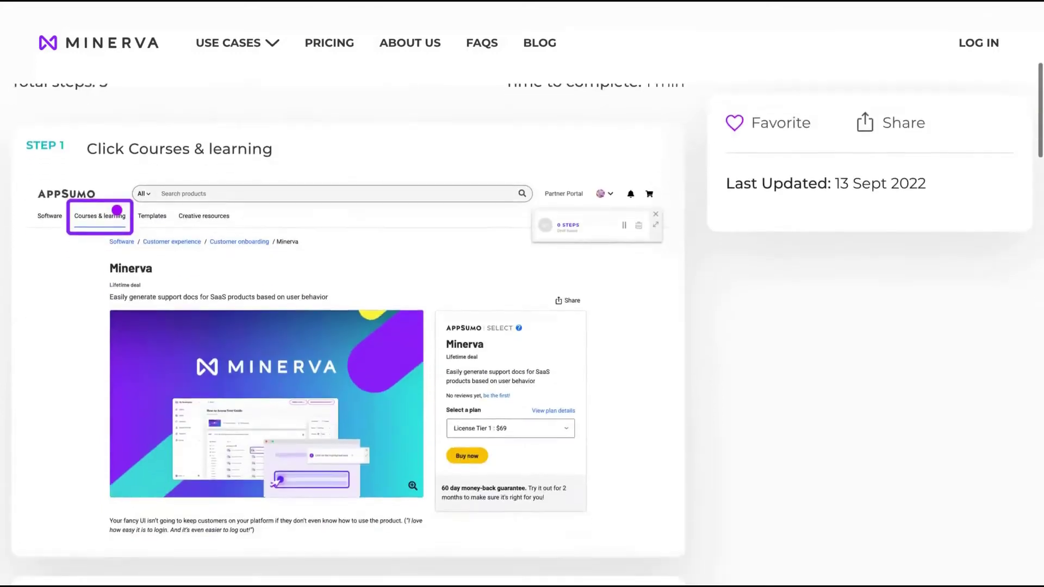
{"action": "scroll", "coordinate": [549, 180], "scroll_direction": "up", "scroll_amount": 2}
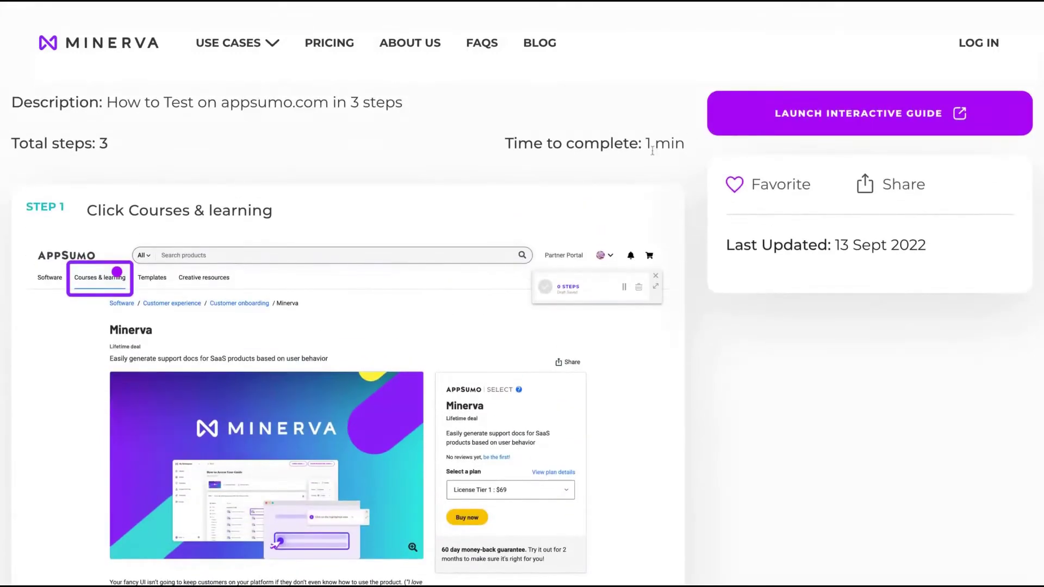
{"action": "scroll", "coordinate": [656, 147], "scroll_direction": "up", "scroll_amount": 2}
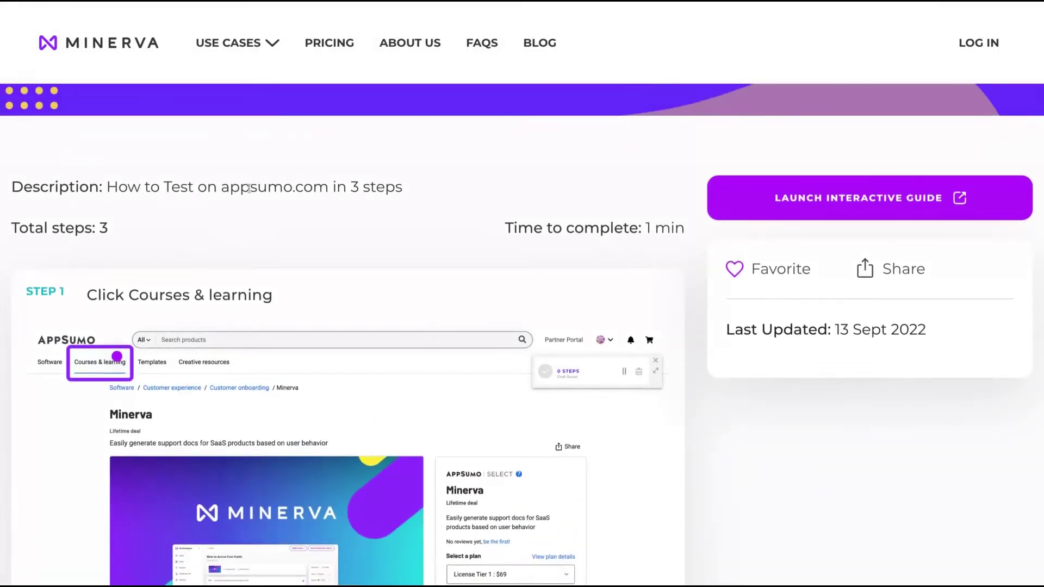
{"action": "left_click_drag", "start_coordinate": [113, 192], "coordinate": [172, 191]}
{"action": "key", "text": "shift+Right"}
{"action": "key", "text": "shift+Right"}
{"action": "key", "text": "shift+Right"}
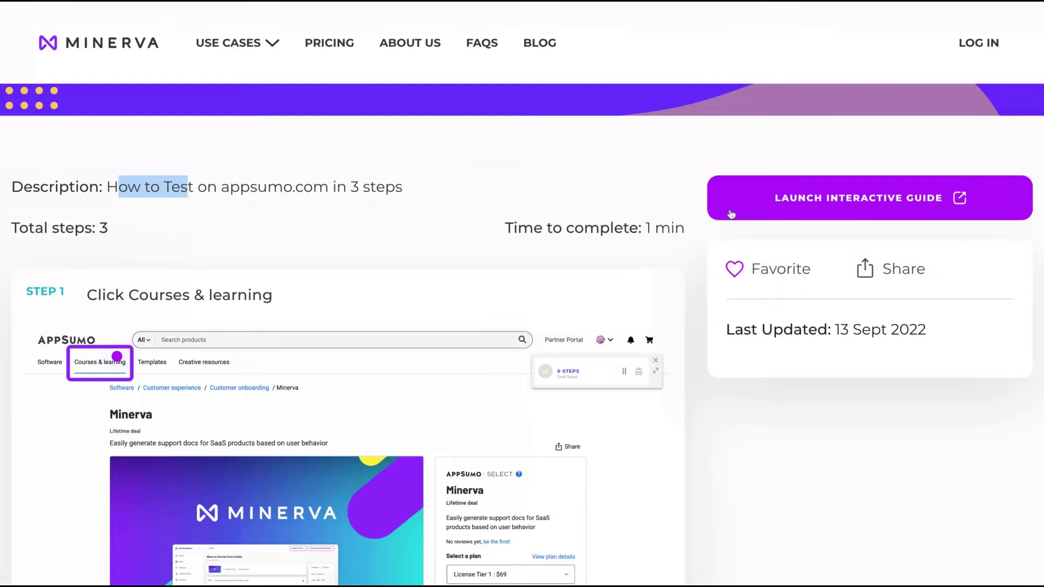
Step: Read through the three recorded steps and their screenshots on the guide's public page
{"action": "scroll", "coordinate": [643, 258], "scroll_direction": "up", "scroll_amount": 4}
{"action": "scroll", "coordinate": [655, 415], "scroll_direction": "down", "scroll_amount": 7}
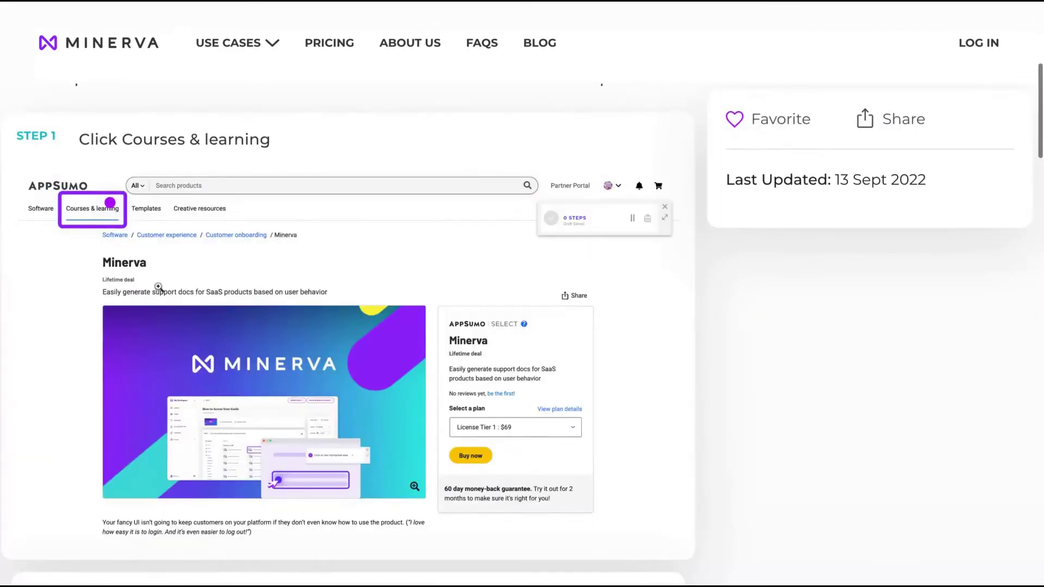
{"action": "scroll", "coordinate": [158, 287], "scroll_direction": "down", "scroll_amount": 1}
{"action": "scroll", "coordinate": [179, 248], "scroll_direction": "up", "scroll_amount": 1}
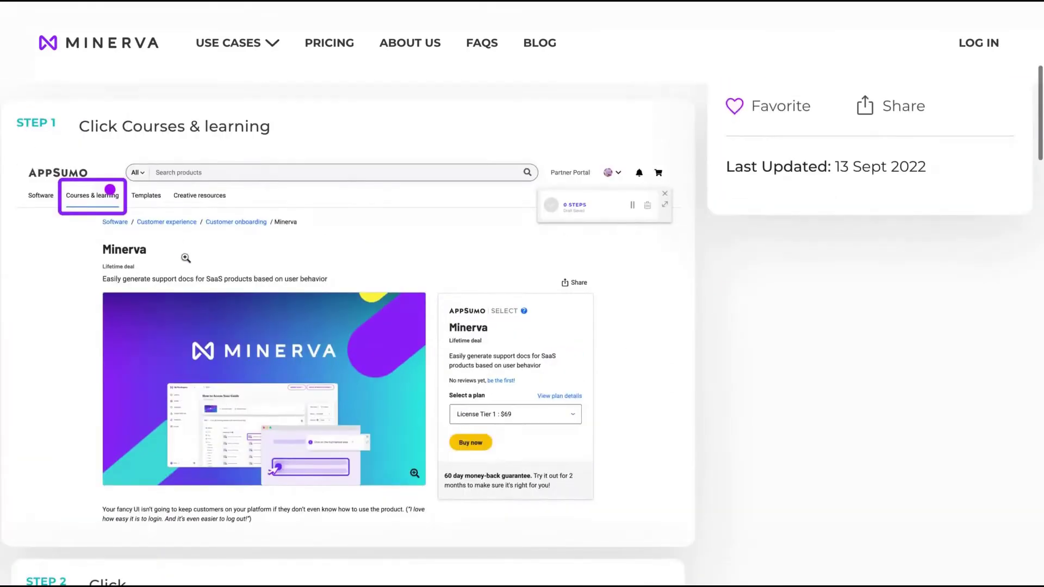
{"action": "scroll", "coordinate": [186, 258], "scroll_direction": "down", "scroll_amount": 8}
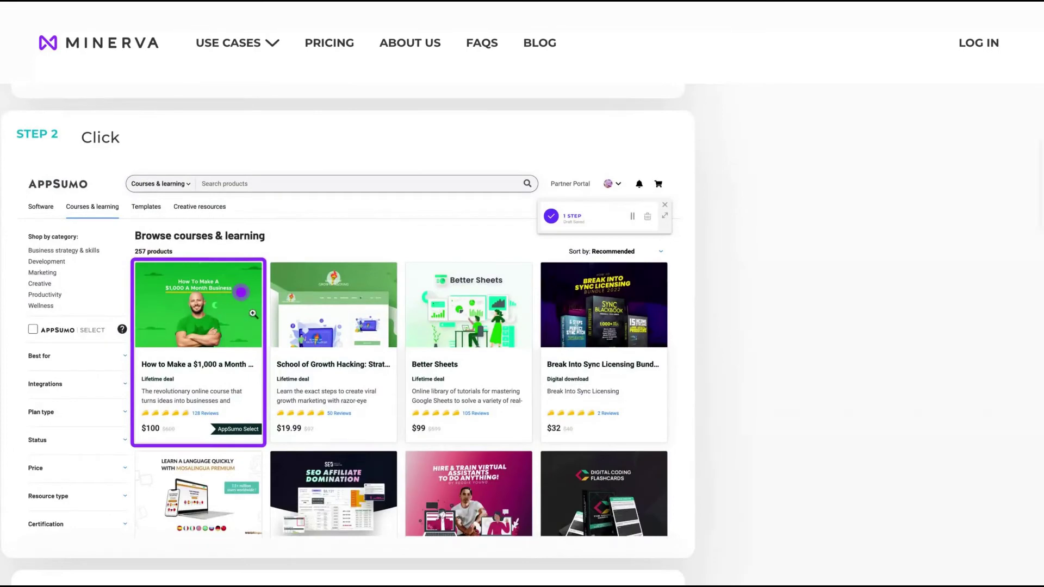
{"action": "scroll", "coordinate": [253, 314], "scroll_direction": "down", "scroll_amount": 9}
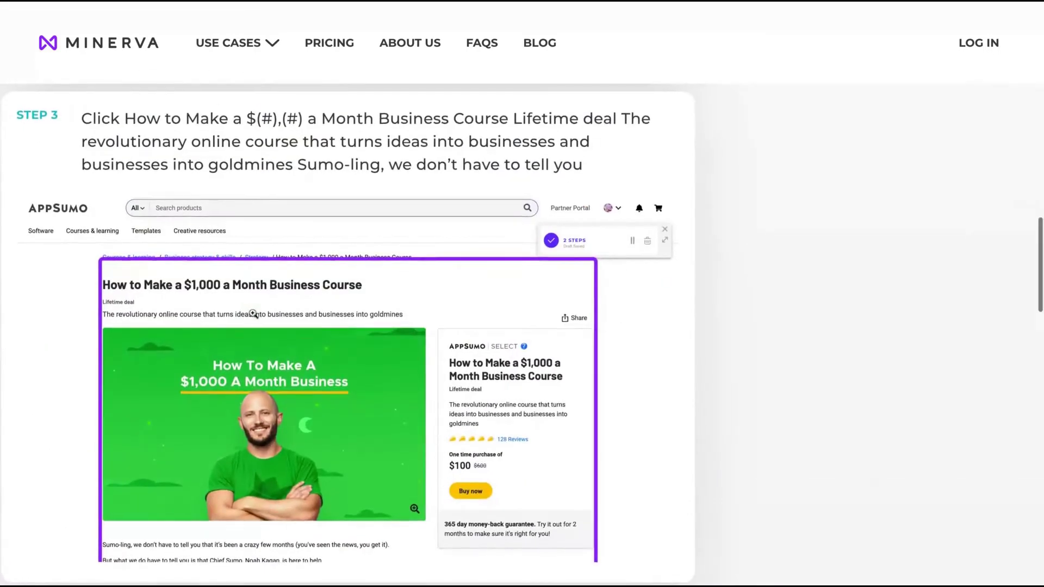
{"action": "scroll", "coordinate": [253, 314], "scroll_direction": "down", "scroll_amount": 1}
{"action": "scroll", "coordinate": [253, 314], "scroll_direction": "up", "scroll_amount": 1}
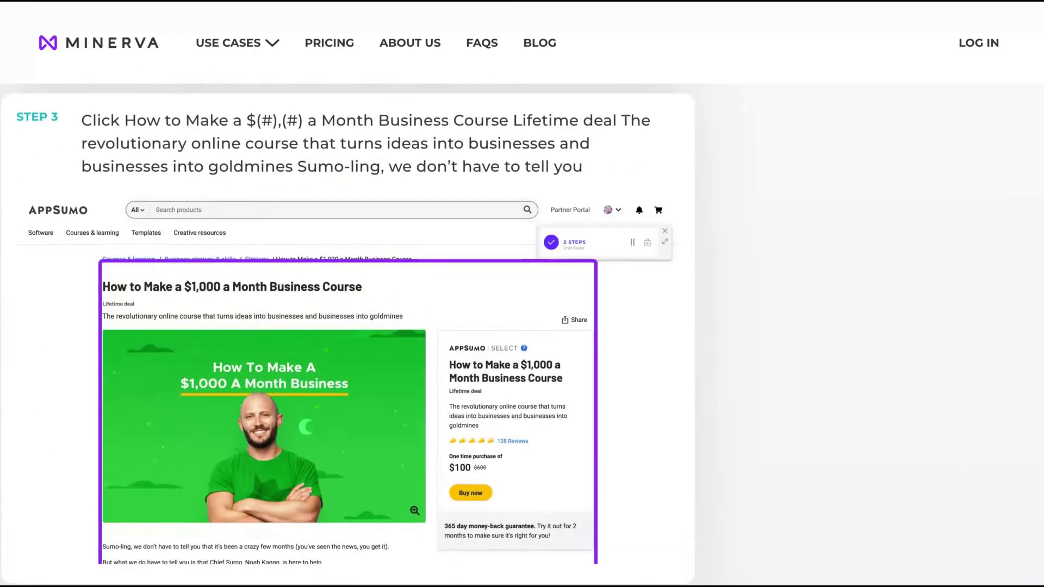
{"action": "scroll", "coordinate": [348, 334], "scroll_direction": "up", "scroll_amount": 1}
{"action": "scroll", "coordinate": [348, 335], "scroll_direction": "down", "scroll_amount": 3}
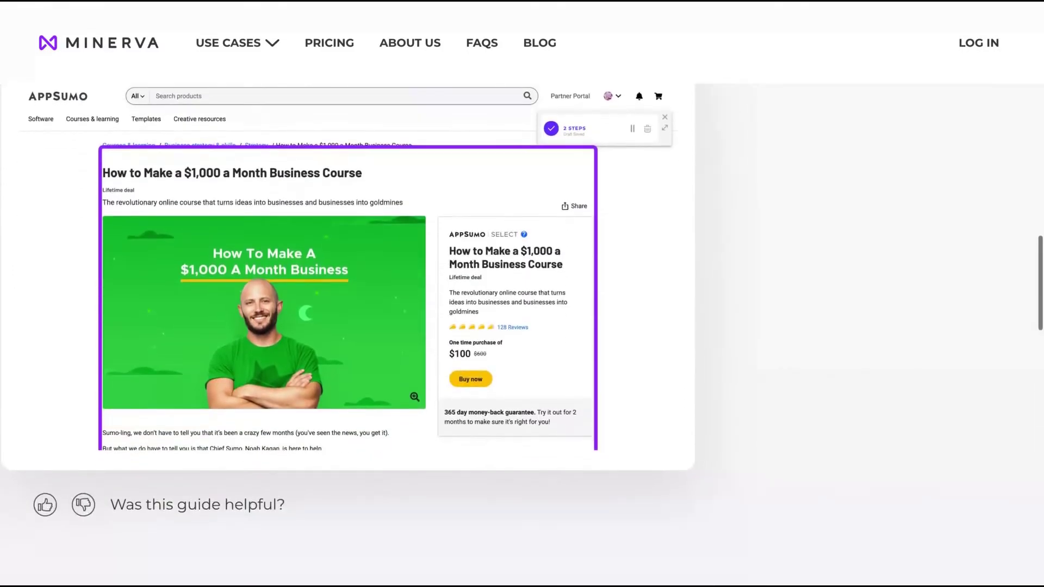
{"action": "scroll", "coordinate": [348, 334], "scroll_direction": "up", "scroll_amount": 10}
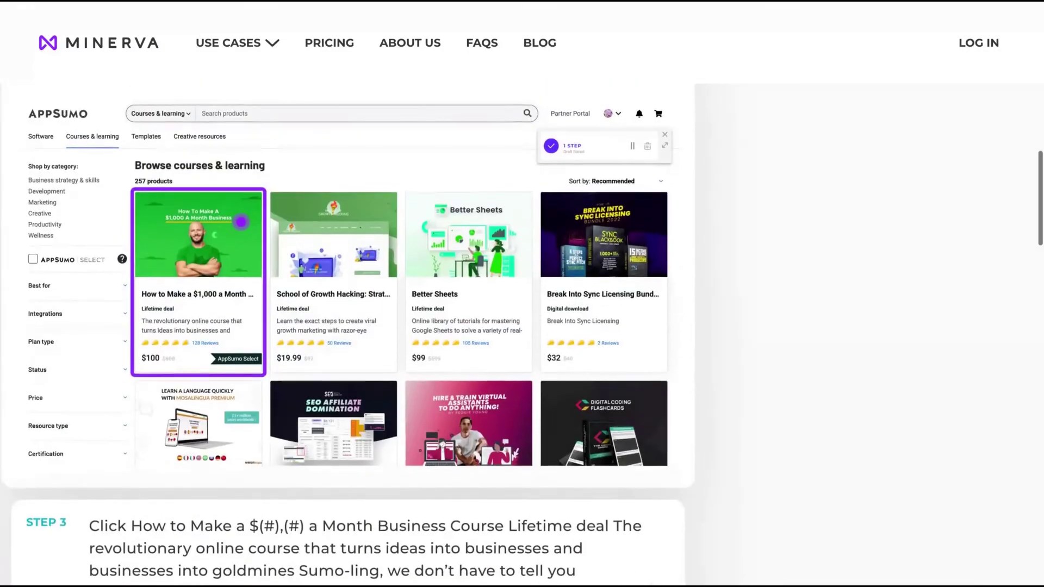
{"action": "scroll", "coordinate": [348, 334], "scroll_direction": "up", "scroll_amount": 6}
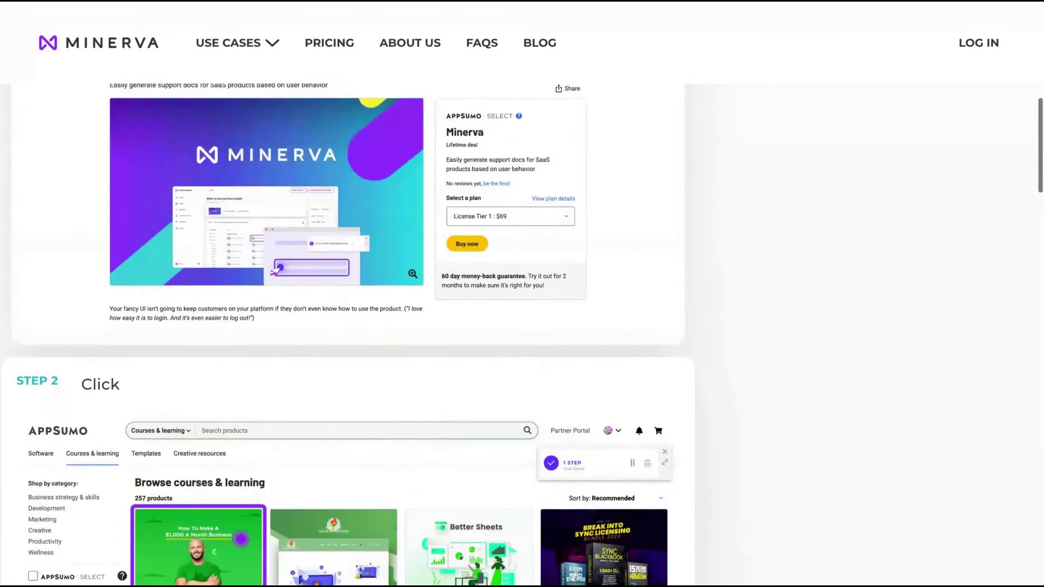
Step: Enlarge the step 1 screenshot on the public page and close the enlarged view
{"action": "scroll", "coordinate": [258, 346], "scroll_direction": "up", "scroll_amount": 5}
{"action": "left_click", "coordinate": [258, 346]}
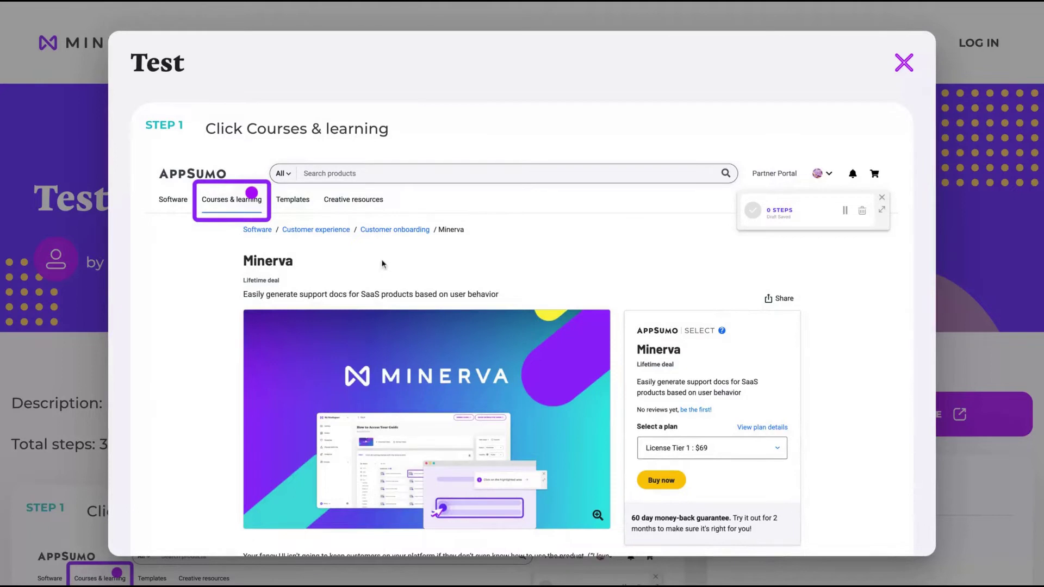
{"action": "left_click", "coordinate": [903, 62]}
Step: Launch the interactive guide and follow it through Courses & learning to the "How to Make a $1,000 a Month Business" course
{"action": "scroll", "coordinate": [345, 440], "scroll_direction": "down", "scroll_amount": 8}
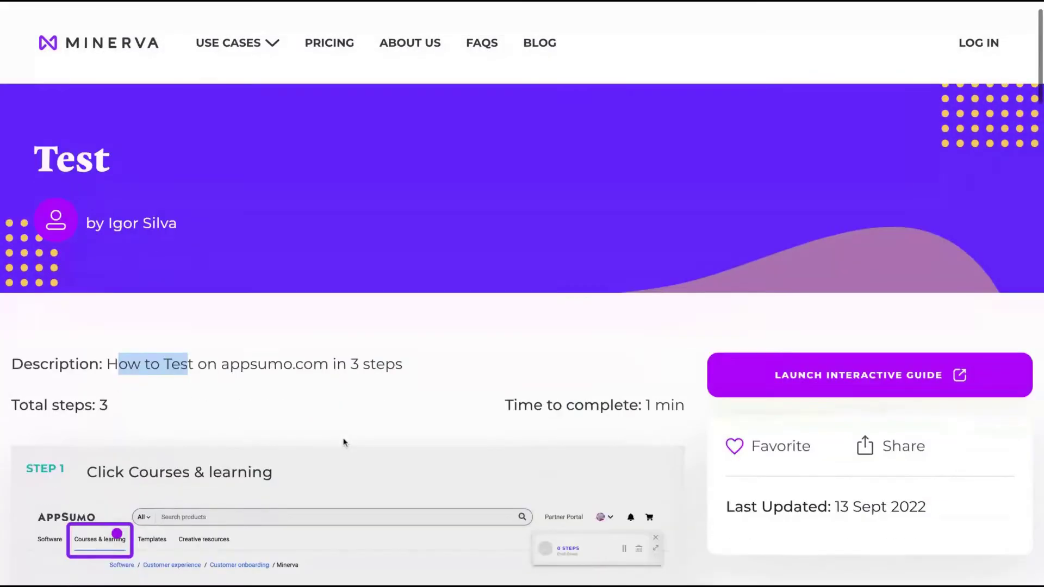
{"action": "scroll", "coordinate": [355, 430], "scroll_direction": "up", "scroll_amount": 8}
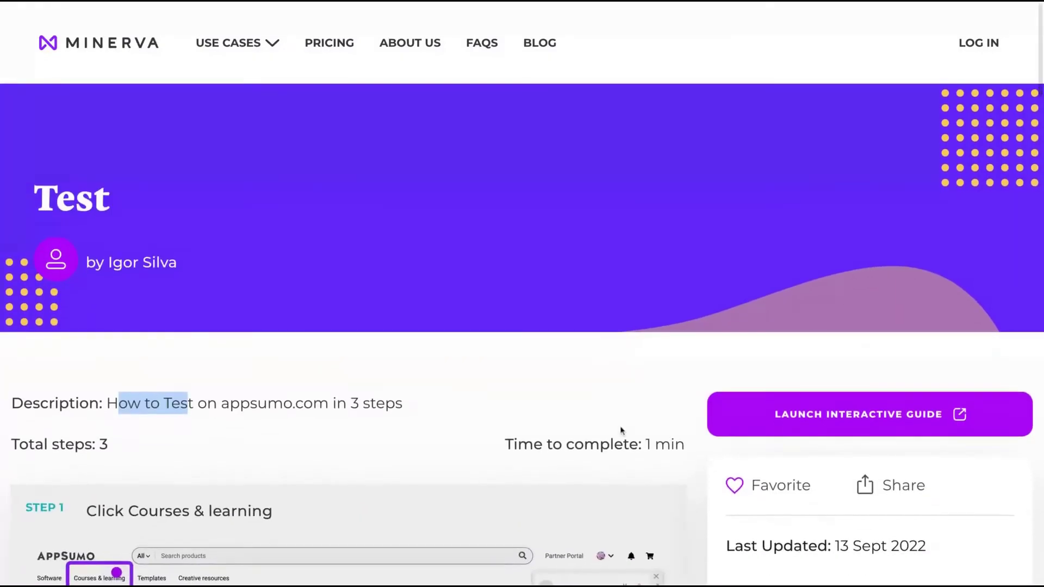
{"action": "scroll", "coordinate": [618, 430], "scroll_direction": "down", "scroll_amount": 3}
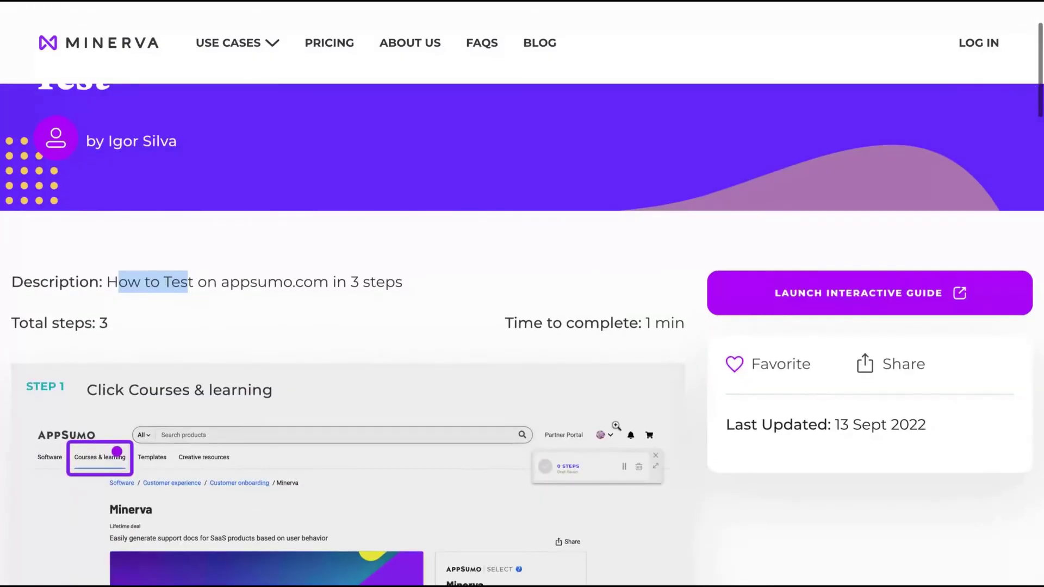
{"action": "left_click", "coordinate": [897, 372]}
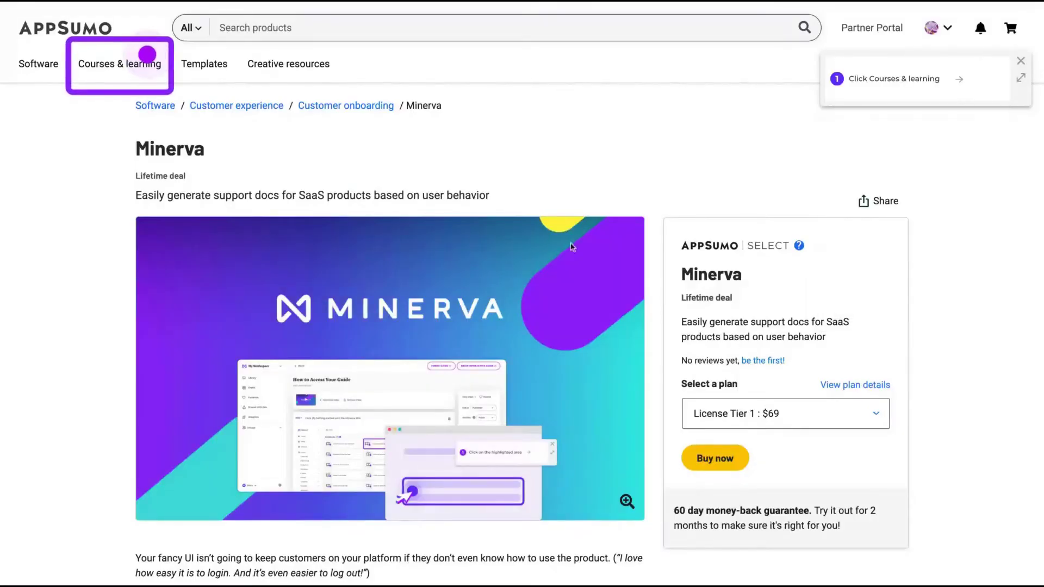
{"action": "left_click", "coordinate": [112, 69]}
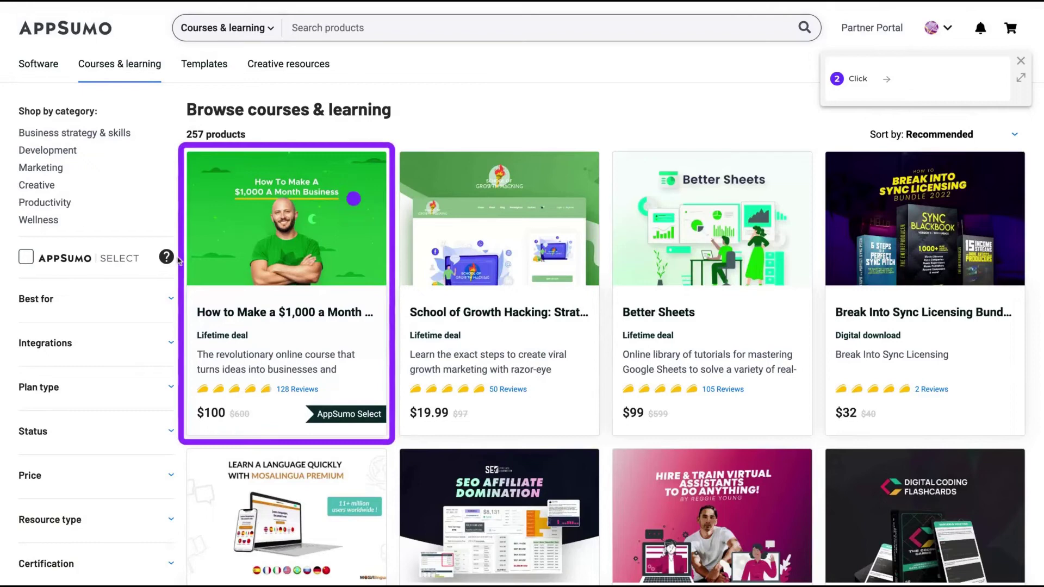
{"action": "left_click", "coordinate": [308, 218]}
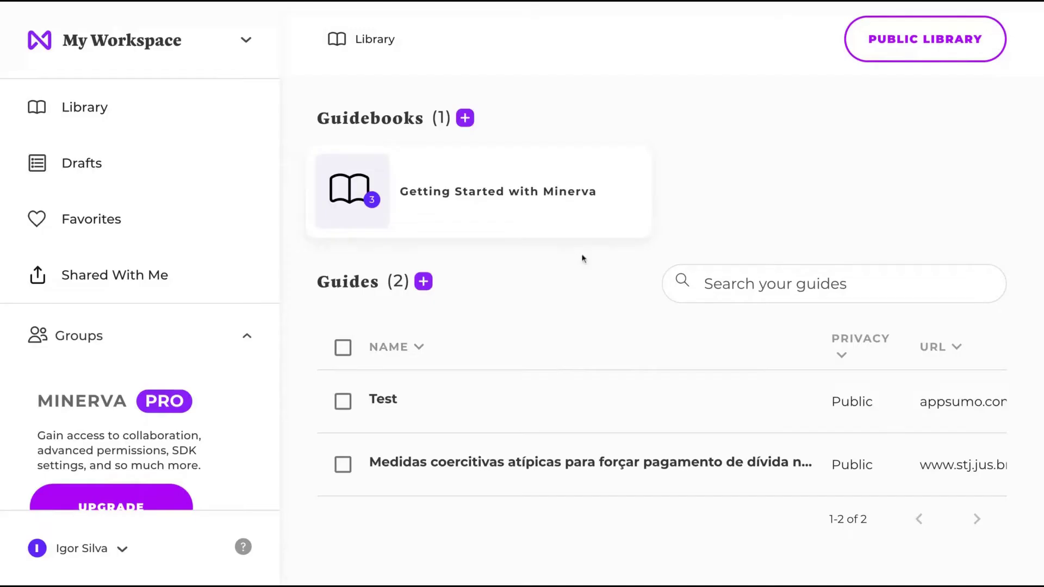
Step: View the embed code of the "Customize Your Guide" guide in the "Getting Started with Minerva" guidebook
{"action": "scroll", "coordinate": [443, 419], "scroll_direction": "down", "scroll_amount": 1}
{"action": "scroll", "coordinate": [411, 334], "scroll_direction": "up", "scroll_amount": 1}
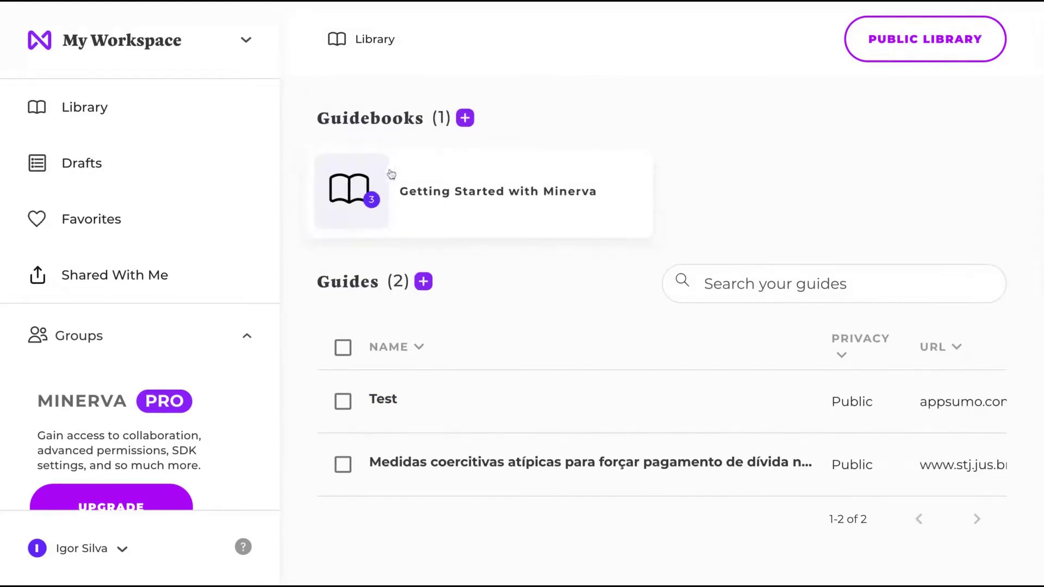
{"action": "left_click", "coordinate": [491, 192]}
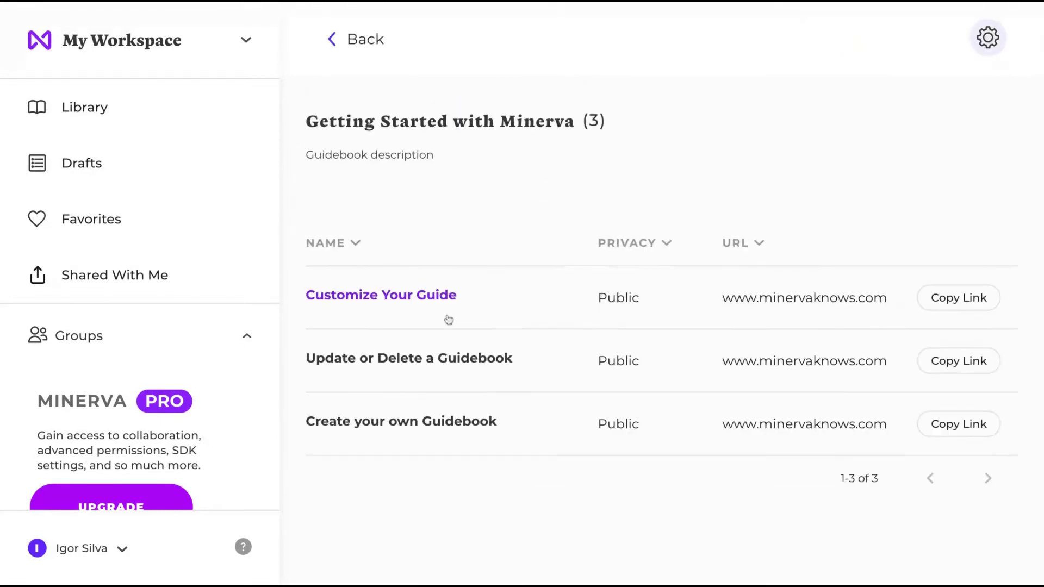
{"action": "left_click", "coordinate": [416, 297]}
{"action": "left_click", "coordinate": [648, 45]}
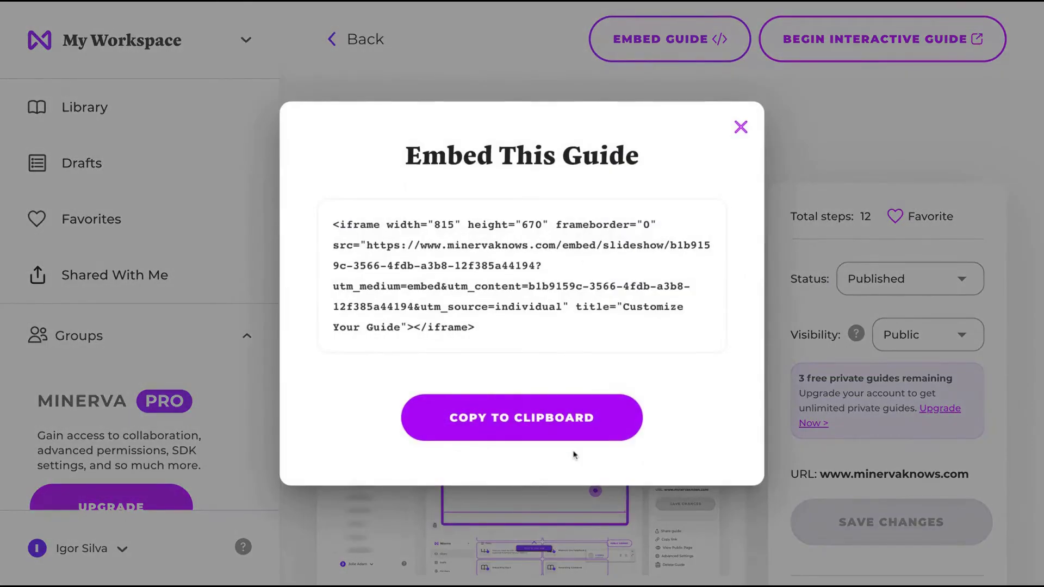
{"action": "left_click", "coordinate": [741, 127]}
Step: Review the steps, screenshots and sharing options of the "Customize Your Guide" guide from start to end
{"action": "scroll", "coordinate": [531, 326], "scroll_direction": "down", "scroll_amount": 15}
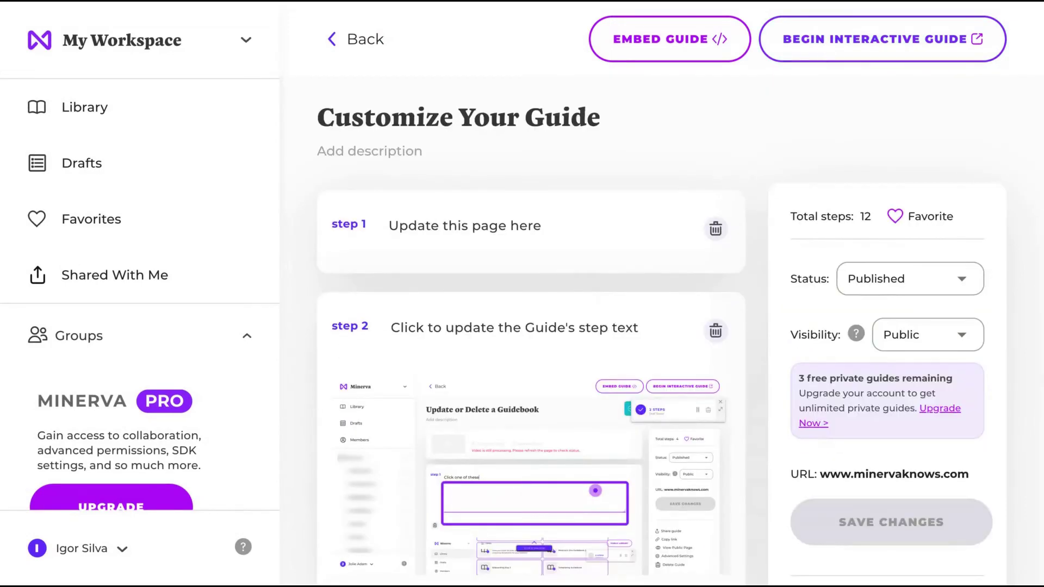
{"action": "scroll", "coordinate": [444, 110], "scroll_direction": "down", "scroll_amount": 4}
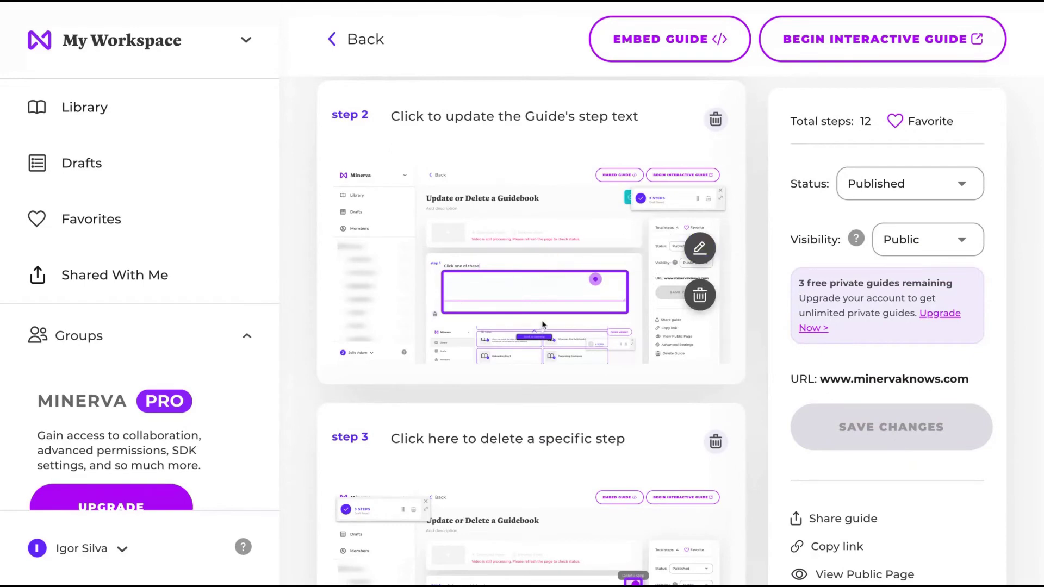
{"action": "scroll", "coordinate": [522, 325], "scroll_direction": "down", "scroll_amount": 4}
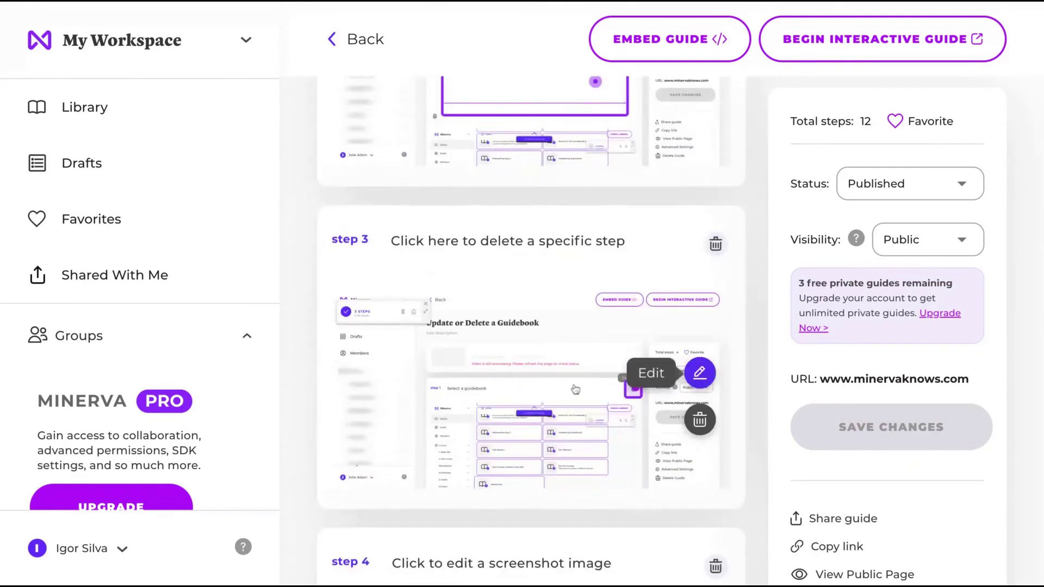
{"action": "scroll", "coordinate": [390, 270], "scroll_direction": "down", "scroll_amount": 8}
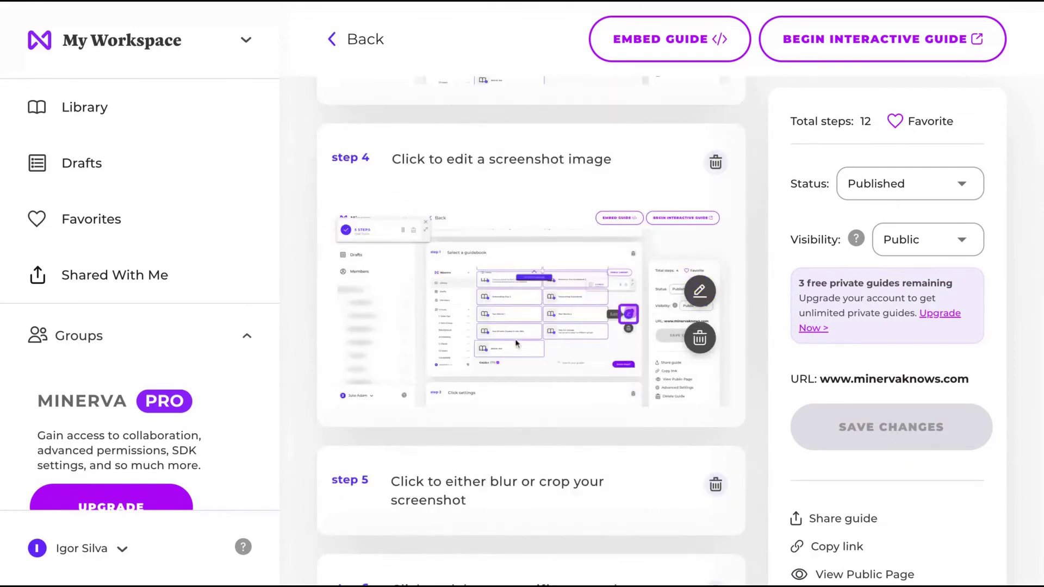
{"action": "scroll", "coordinate": [517, 344], "scroll_direction": "down", "scroll_amount": 6}
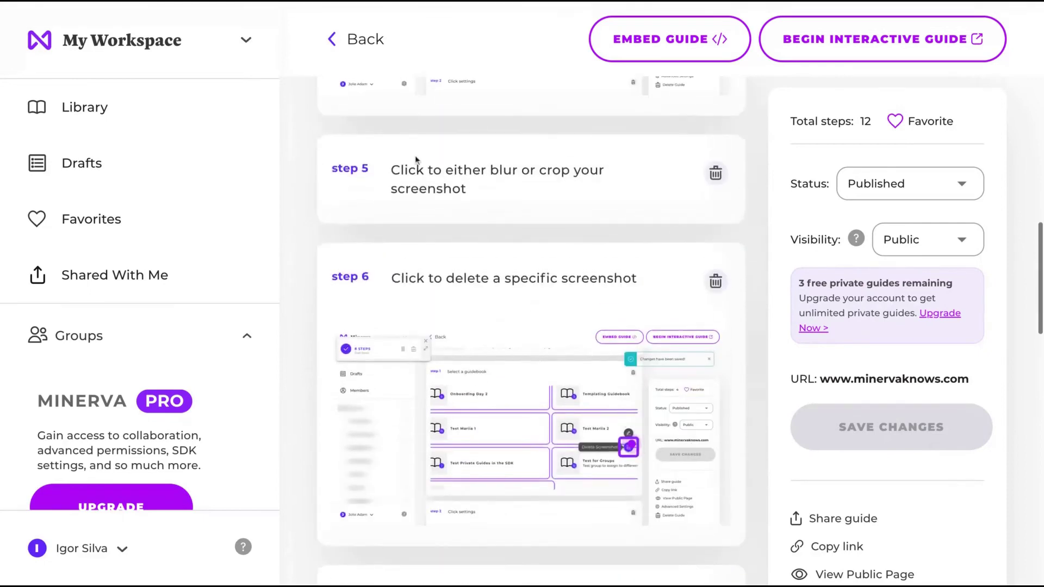
{"action": "scroll", "coordinate": [631, 392], "scroll_direction": "down", "scroll_amount": 7}
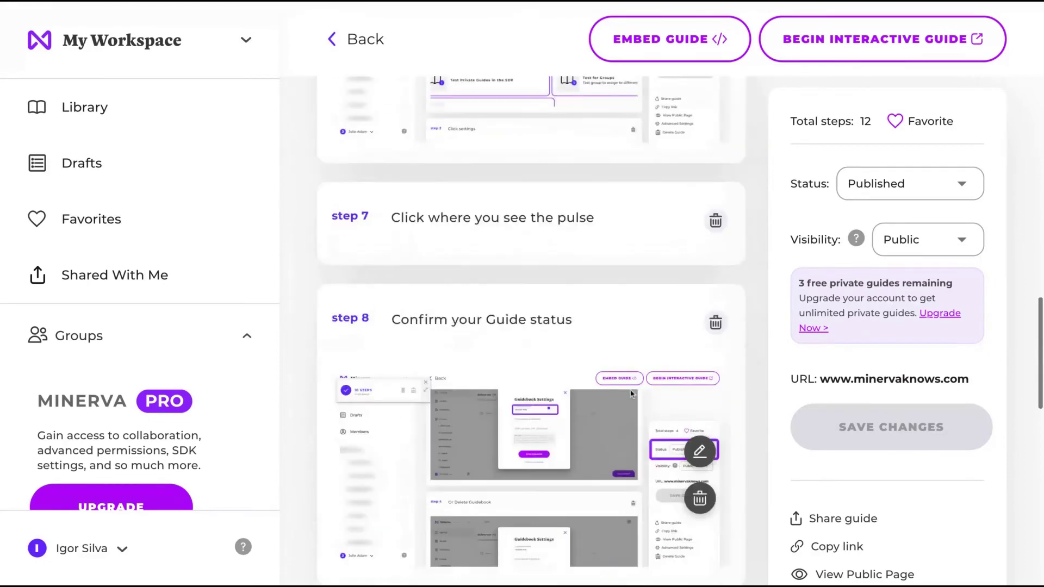
{"action": "scroll", "coordinate": [631, 393], "scroll_direction": "down", "scroll_amount": 20}
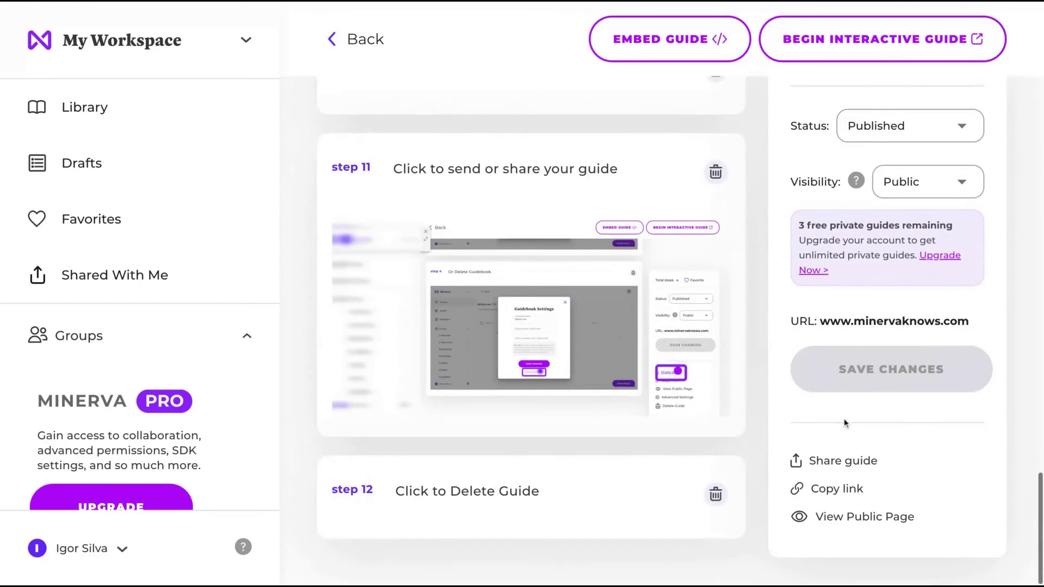
{"action": "scroll", "coordinate": [841, 423], "scroll_direction": "up", "scroll_amount": 3}
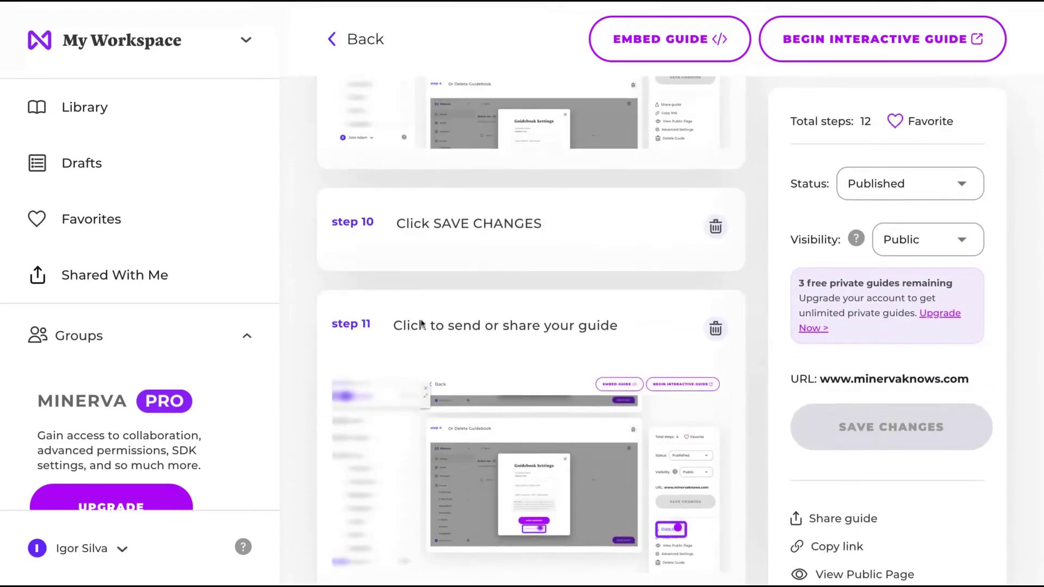
{"action": "scroll", "coordinate": [422, 324], "scroll_direction": "up", "scroll_amount": 6}
Step: Examine the Test guide's advanced settings for Exact Match, Sub-Domains and Universal, without changing them
{"action": "left_click", "coordinate": [77, 118]}
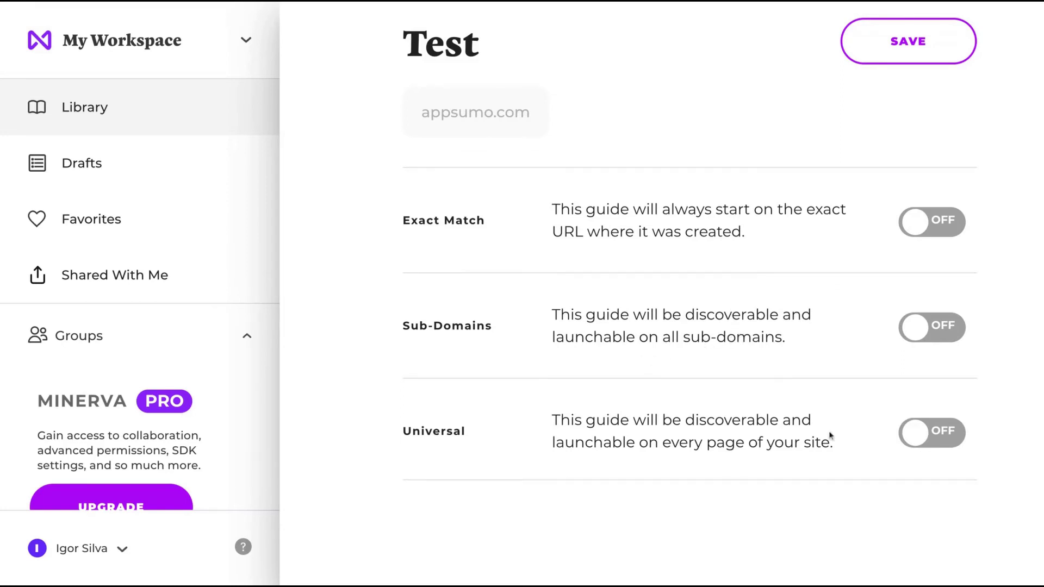
{"action": "left_click_drag", "start_coordinate": [561, 417], "coordinate": [833, 443]}
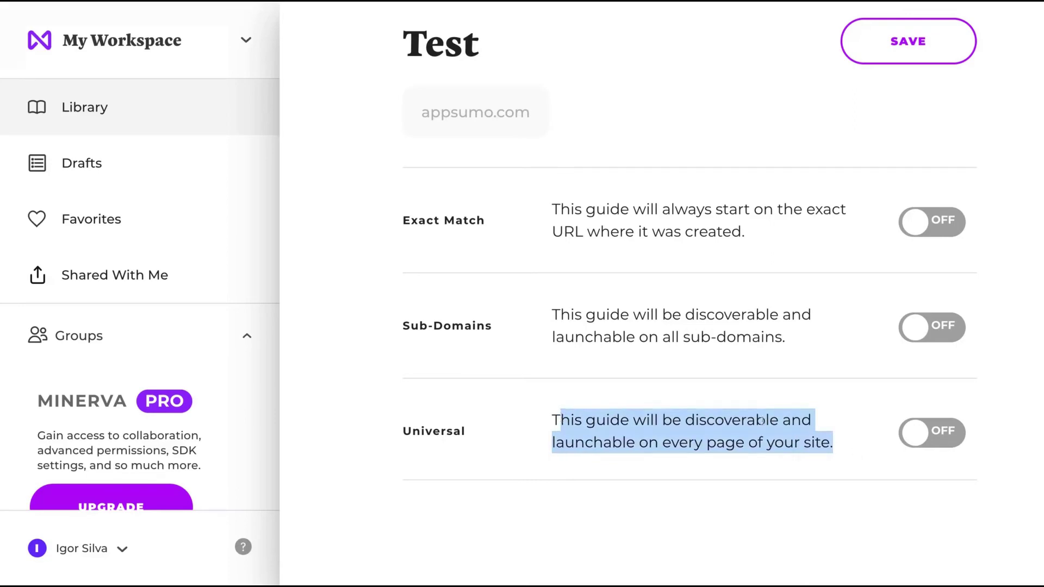
Step: Check the drafts list and reopen the Test guide from the library
{"action": "left_click", "coordinate": [81, 148]}
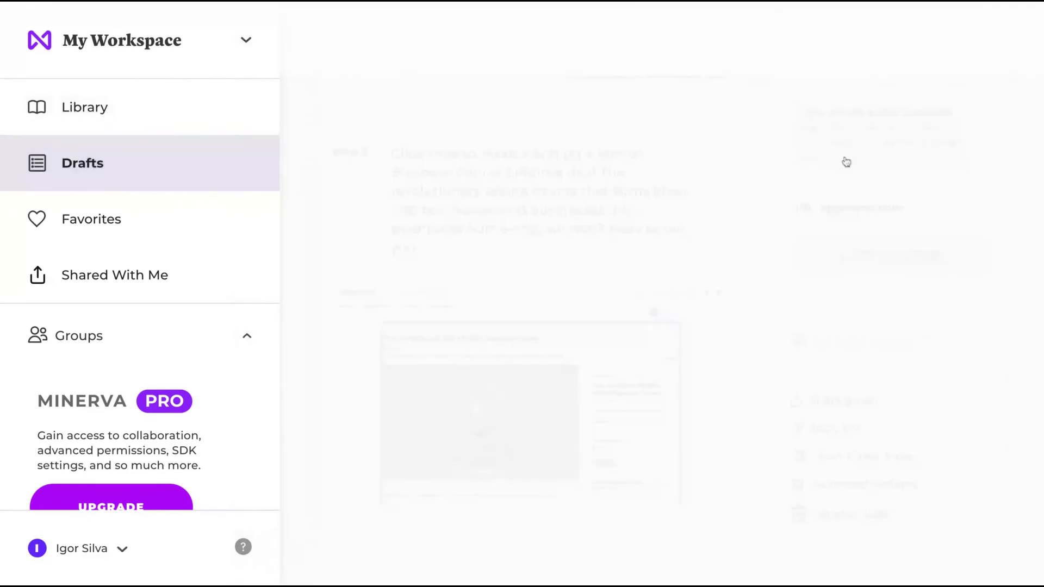
{"action": "left_click", "coordinate": [60, 120]}
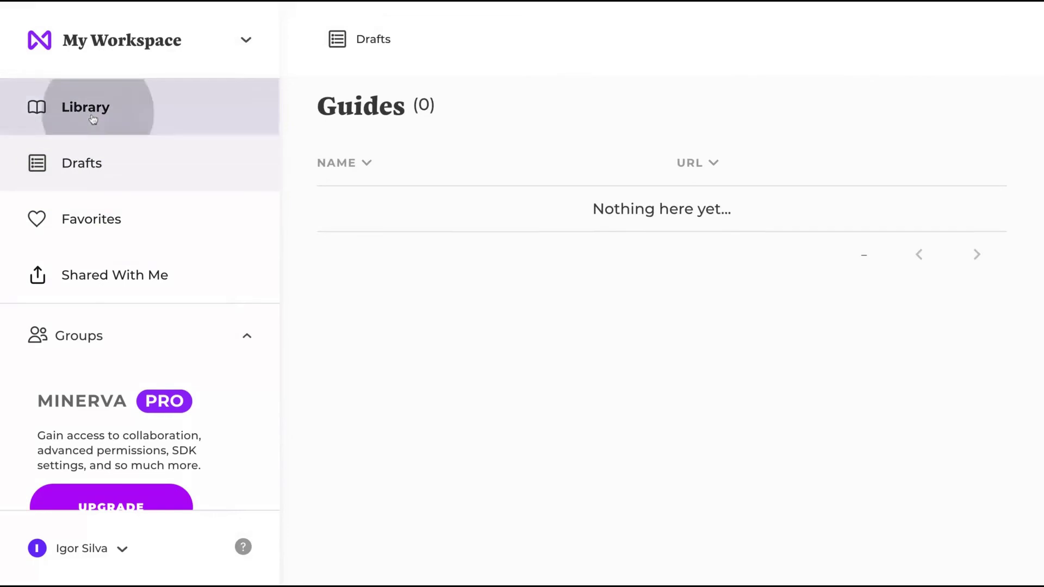
{"action": "left_click", "coordinate": [383, 306]}
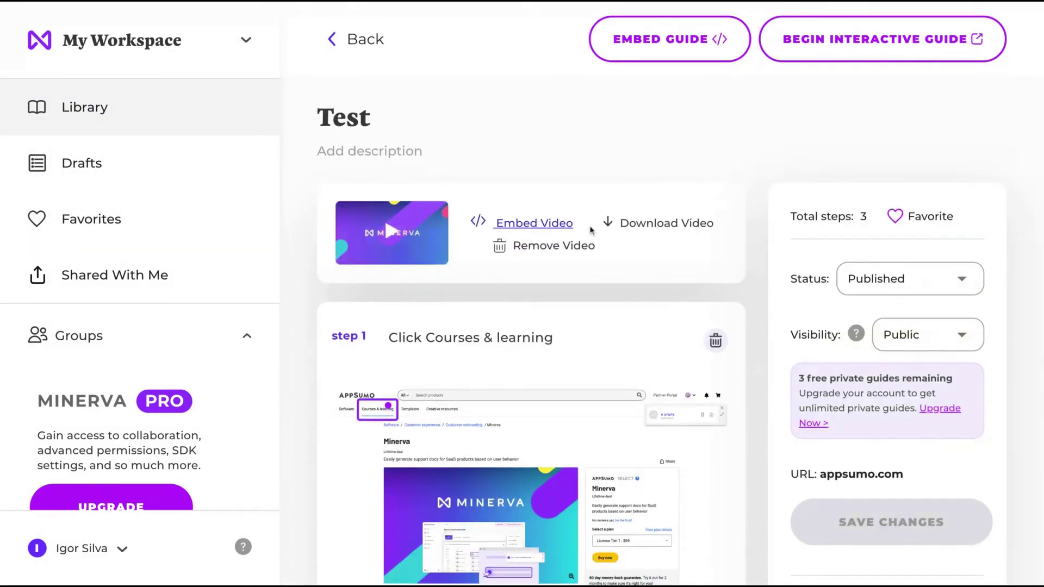
Step: Play the Test guide's generated video and close the player
{"action": "left_click", "coordinate": [387, 237]}
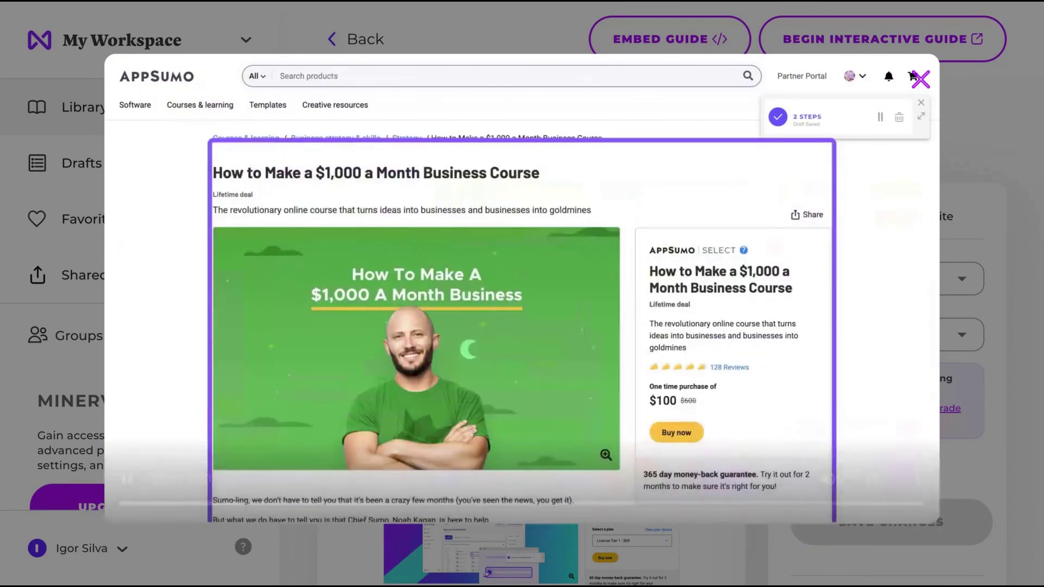
{"action": "mouse_move", "coordinate": [883, 295]}
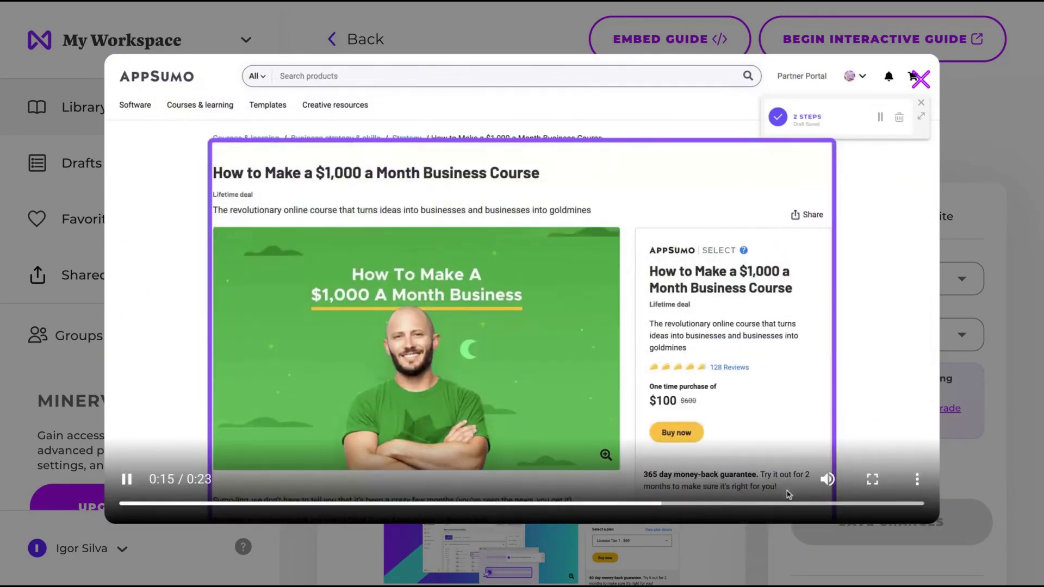
{"action": "key", "text": "Escape"}
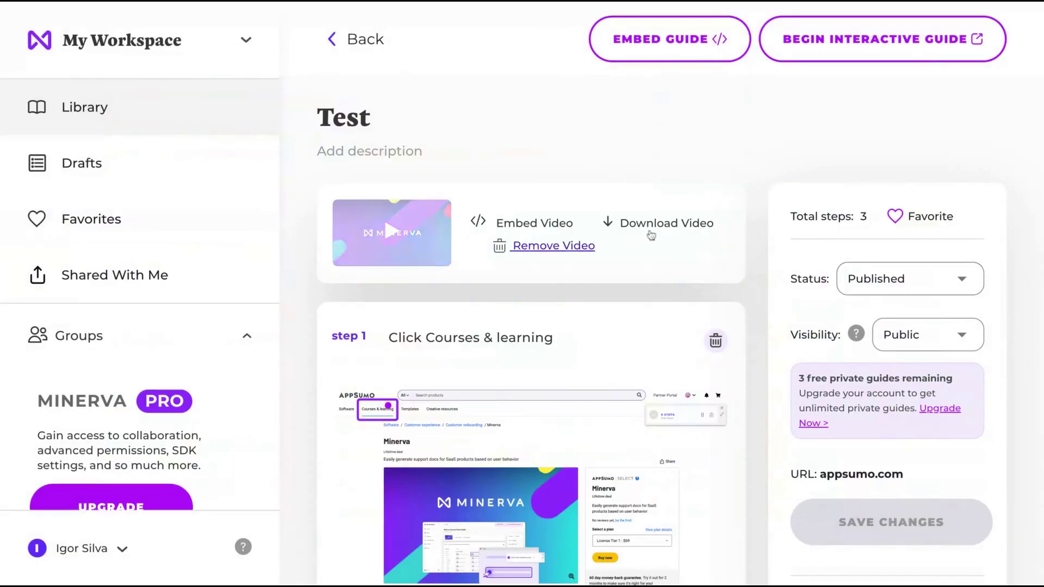